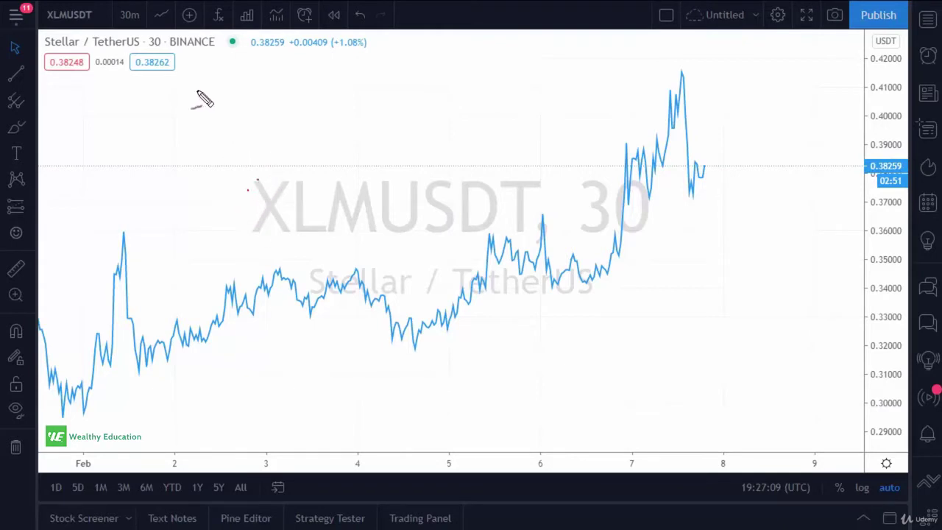
Handwrite "n = 20" above the chart and sketch a rising row of points joined by a freehand curve.
{"action": "mouse_move", "coordinate": [194, 90]}
{"action": "left_mouse_down"}
{"action": "mouse_move", "coordinate": [224, 75]}
{"action": "mouse_move", "coordinate": [228, 85]}
{"action": "mouse_move", "coordinate": [269, 85]}
{"action": "mouse_move", "coordinate": [272, 69]}
{"action": "left_mouse_up"}
{"action": "left_click", "coordinate": [268, 173]}
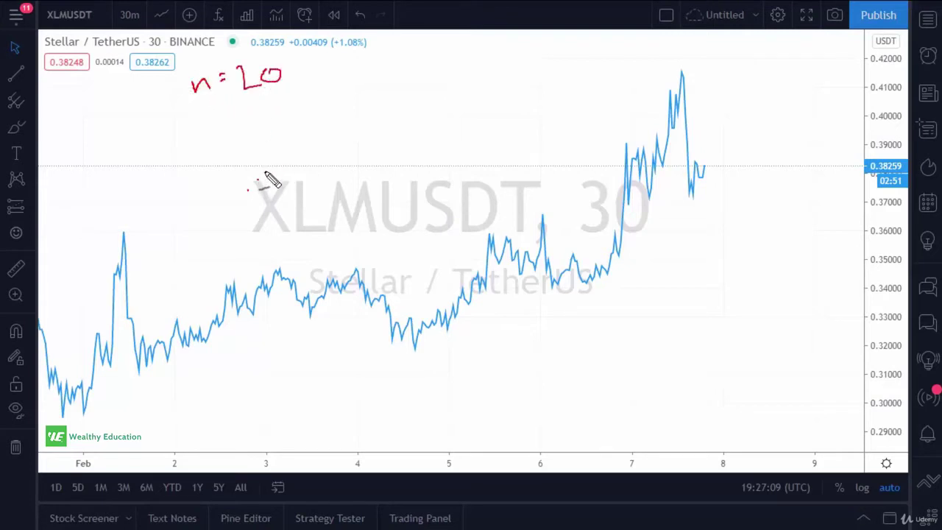
{"action": "left_click", "coordinate": [280, 162]}
{"action": "left_click", "coordinate": [294, 160]}
{"action": "left_click", "coordinate": [309, 164]}
{"action": "left_click", "coordinate": [326, 166]}
{"action": "left_click", "coordinate": [337, 166]}
{"action": "left_click", "coordinate": [346, 163]}
{"action": "left_click", "coordinate": [362, 151]}
{"action": "left_click", "coordinate": [373, 139]}
{"action": "left_click", "coordinate": [390, 129]}
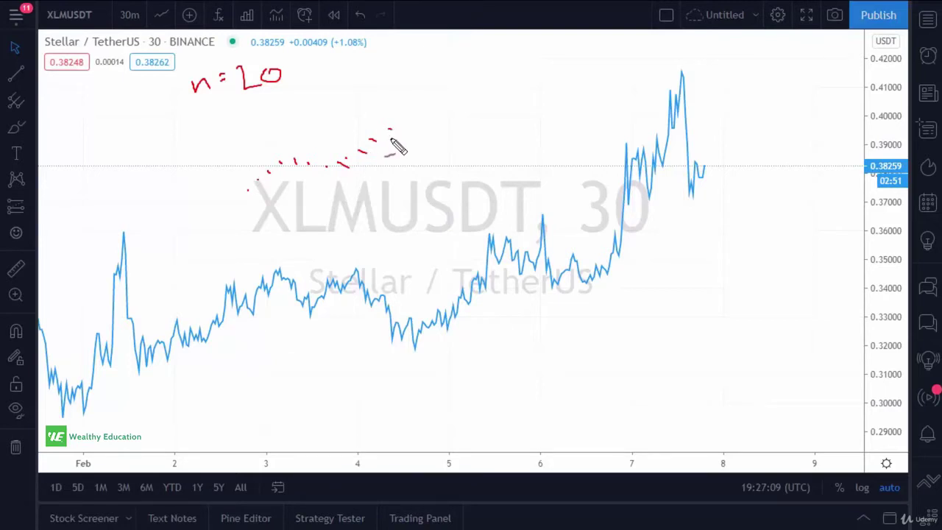
{"action": "left_click_drag", "start_coordinate": [248, 190], "coordinate": [393, 126]}
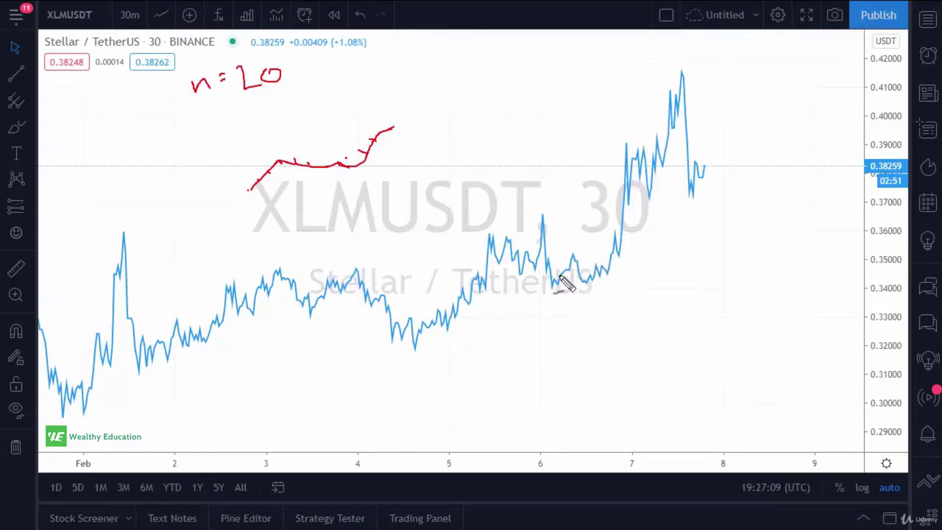
Mark the price peaks just before and at 6 Feb, and sketch a second rising curve beside the first.
{"action": "left_click", "coordinate": [526, 250]}
{"action": "left_click", "coordinate": [540, 214]}
{"action": "left_click_drag", "start_coordinate": [412, 148], "coordinate": [519, 107]}
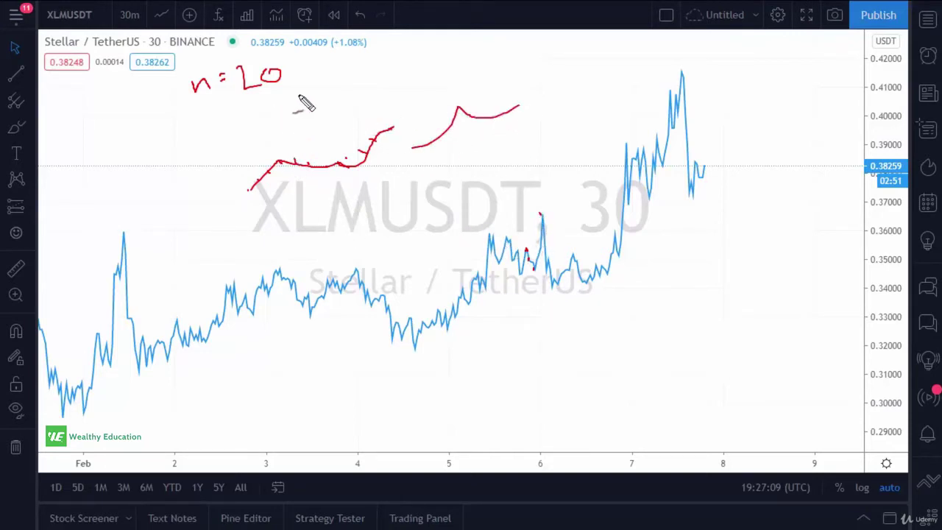
{"action": "mouse_move", "coordinate": [293, 66]}
{"action": "left_mouse_down"}
{"action": "mouse_move", "coordinate": [302, 74]}
{"action": "mouse_move", "coordinate": [299, 67]}
{"action": "left_mouse_up"}
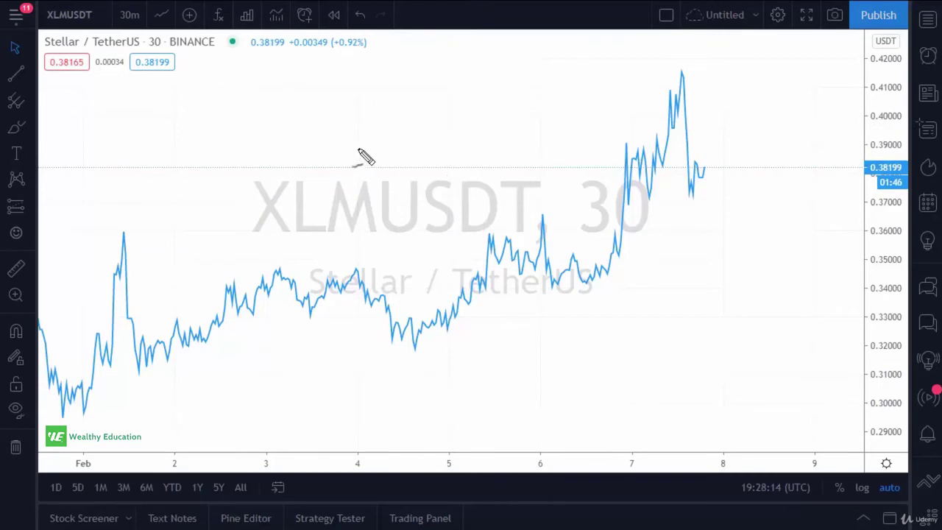
Handwrite "ema" and "n = 20" above the chart, and sketch a row of points joined by a freehand curve.
{"action": "mouse_move", "coordinate": [280, 103]}
{"action": "left_mouse_down"}
{"action": "mouse_move", "coordinate": [278, 94]}
{"action": "mouse_move", "coordinate": [280, 105]}
{"action": "mouse_move", "coordinate": [324, 78]}
{"action": "left_mouse_up"}
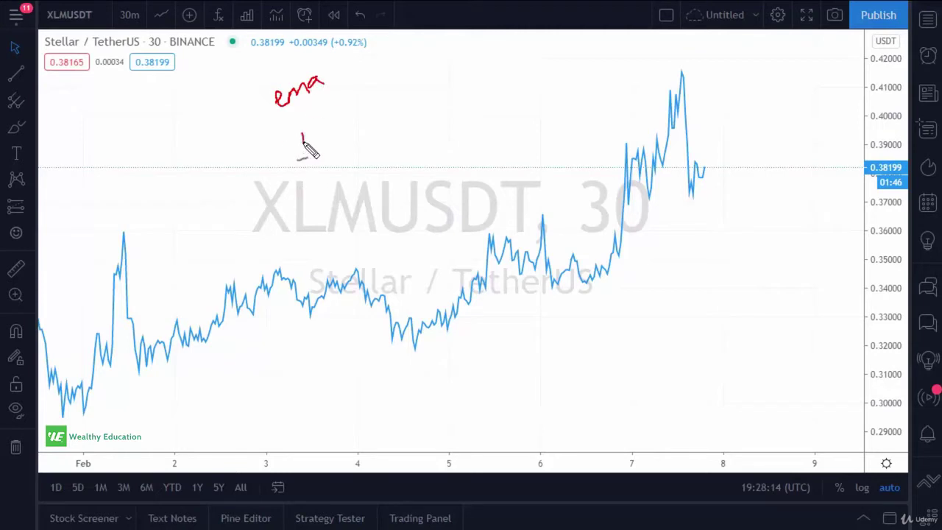
{"action": "mouse_move", "coordinate": [303, 132]}
{"action": "left_mouse_down"}
{"action": "mouse_move", "coordinate": [302, 145]}
{"action": "mouse_move", "coordinate": [328, 120]}
{"action": "mouse_move", "coordinate": [336, 139]}
{"action": "mouse_move", "coordinate": [352, 125]}
{"action": "mouse_move", "coordinate": [351, 108]}
{"action": "mouse_move", "coordinate": [344, 126]}
{"action": "left_mouse_up"}
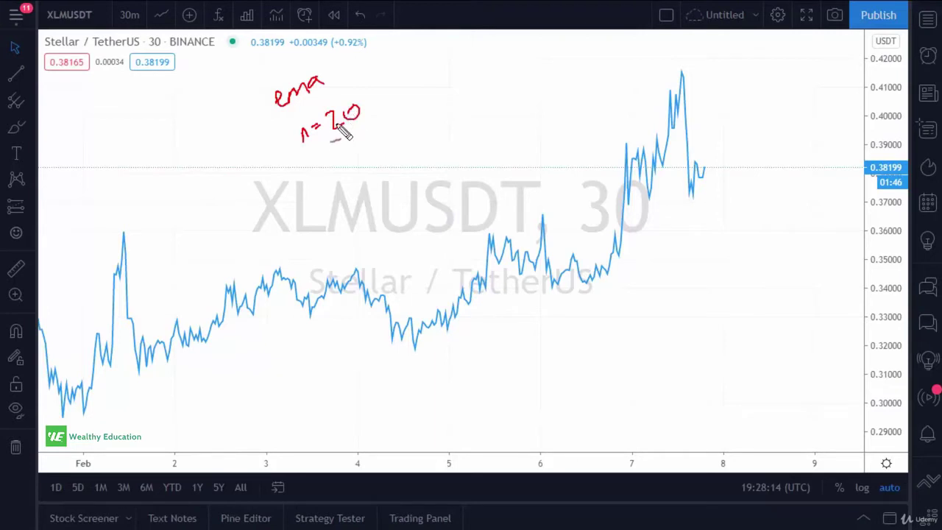
{"action": "left_click", "coordinate": [289, 230]}
{"action": "left_click", "coordinate": [298, 221]}
{"action": "left_click", "coordinate": [317, 211]}
{"action": "left_click", "coordinate": [336, 209]}
{"action": "left_click", "coordinate": [352, 211]}
{"action": "left_click", "coordinate": [366, 210]}
{"action": "left_click", "coordinate": [381, 197]}
{"action": "left_click", "coordinate": [402, 199]}
{"action": "left_click", "coordinate": [412, 210]}
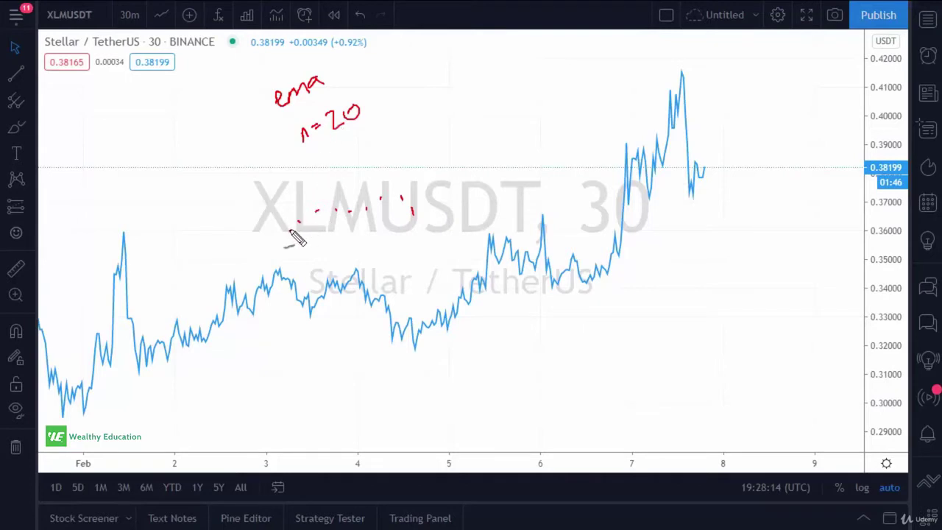
{"action": "mouse_move", "coordinate": [291, 230]}
{"action": "left_mouse_down"}
{"action": "mouse_move", "coordinate": [398, 197]}
{"action": "mouse_move", "coordinate": [414, 218]}
{"action": "left_mouse_up"}
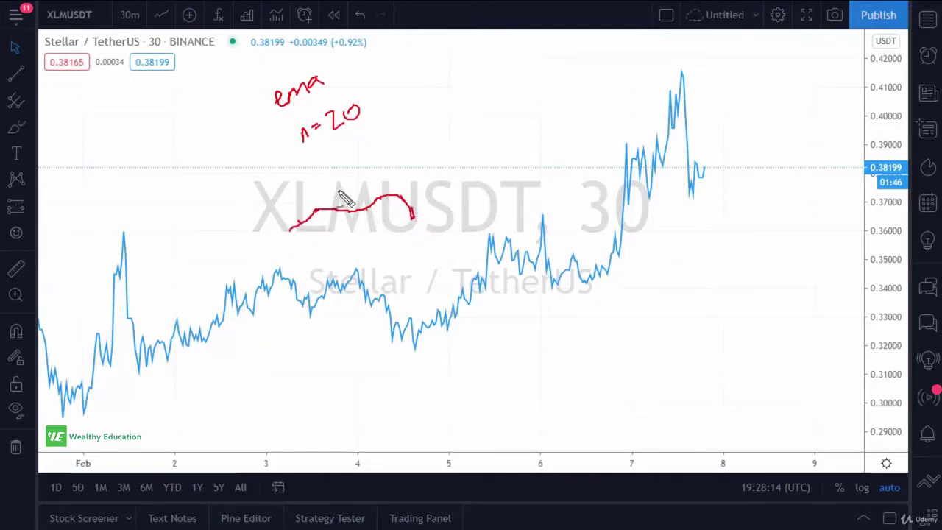
{"action": "mouse_move", "coordinate": [298, 194]}
{"action": "left_mouse_down"}
{"action": "mouse_move", "coordinate": [426, 174]}
{"action": "mouse_move", "coordinate": [417, 161]}
{"action": "mouse_move", "coordinate": [417, 181]}
{"action": "left_mouse_up"}
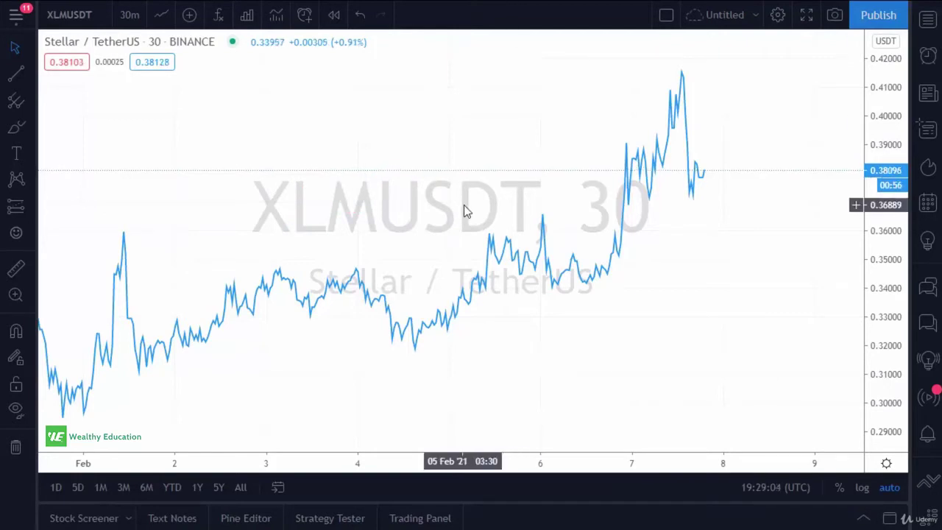
Search the indicators for "moving average" and add Moving Average Exponential to the chart twice.
{"action": "left_click", "coordinate": [219, 16]}
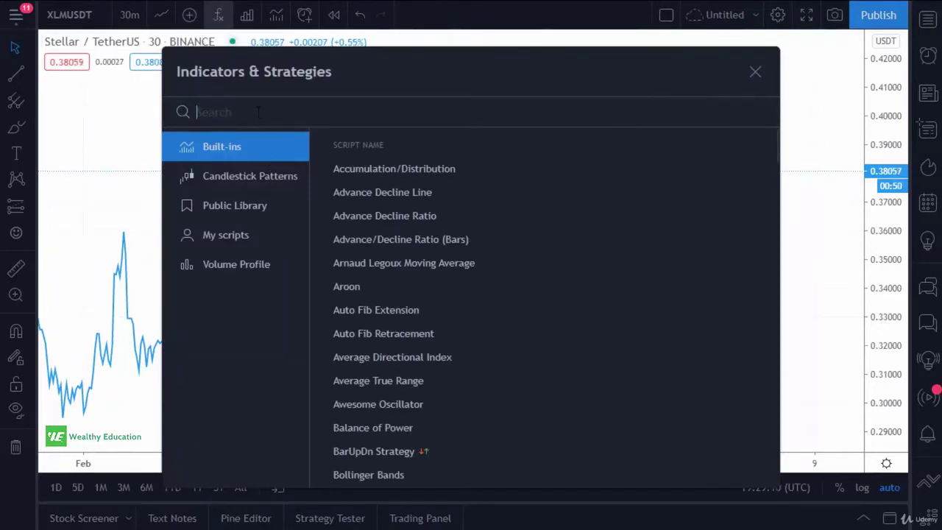
{"action": "type", "text": "moving"}
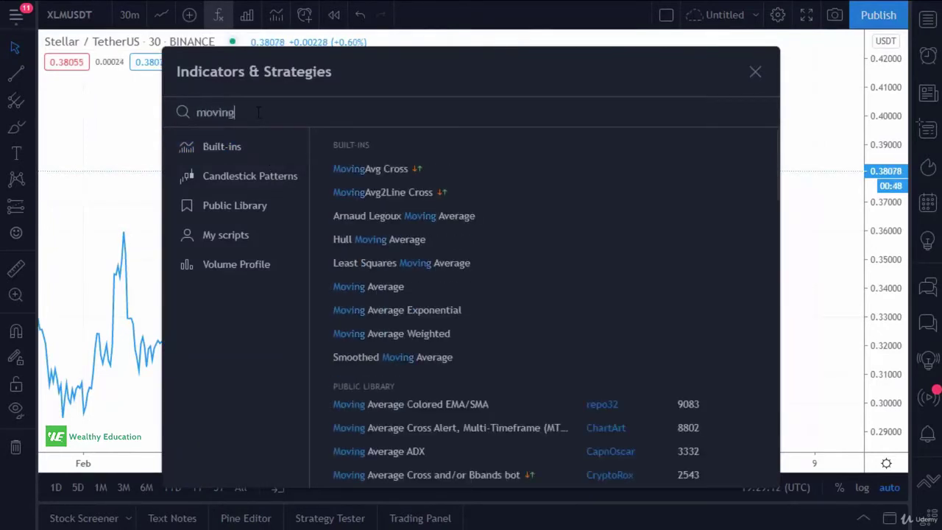
{"action": "type", "text": "ave"}
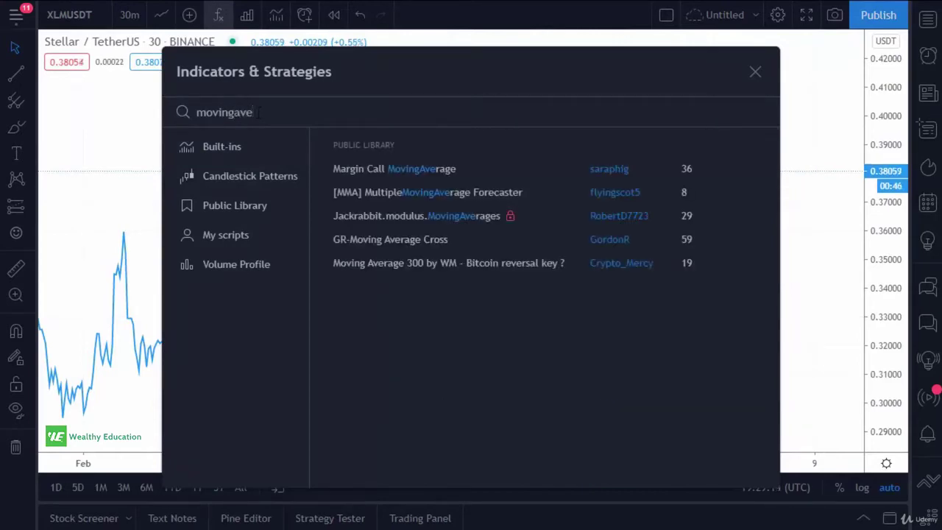
{"action": "key", "text": "BackSpace"}
{"action": "key", "text": "BackSpace"}
{"action": "key", "text": "BackSpace"}
{"action": "type", "text": "average"}
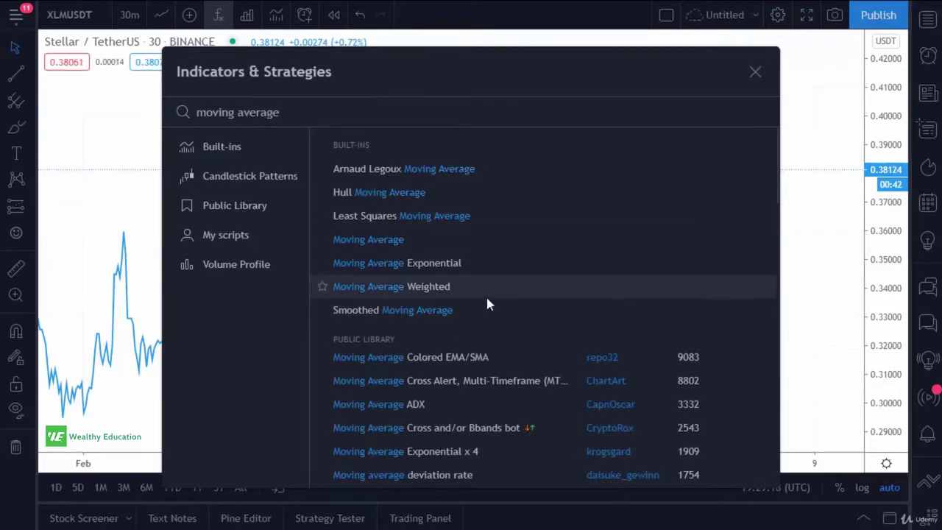
{"action": "left_click", "coordinate": [436, 265]}
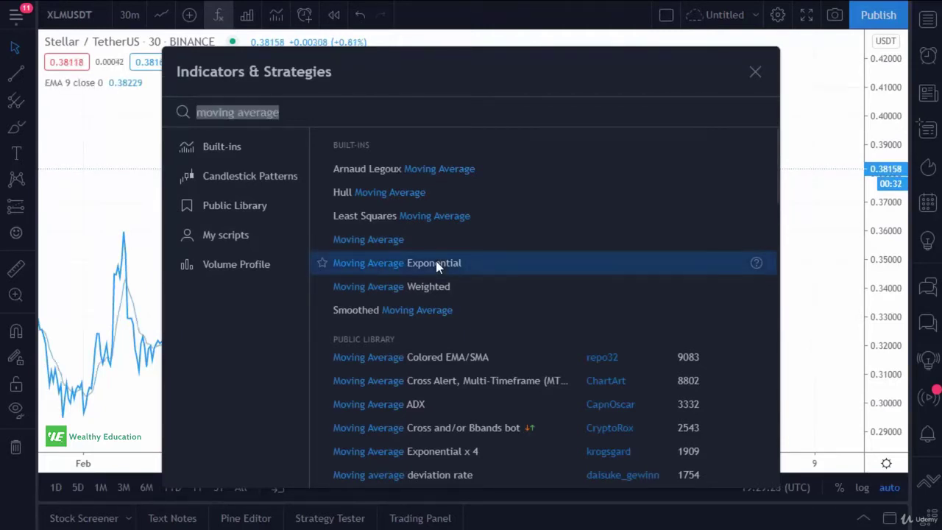
{"action": "left_click", "coordinate": [436, 265]}
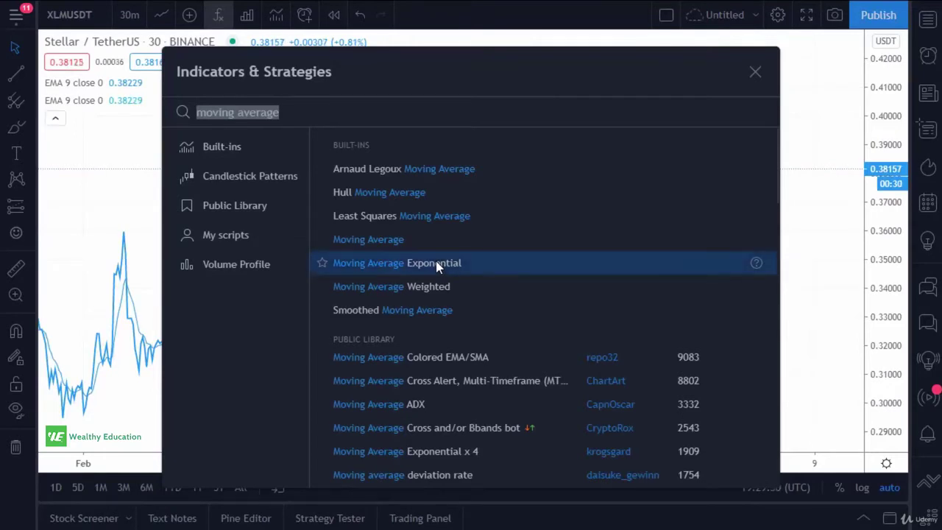
{"action": "left_click", "coordinate": [758, 72]}
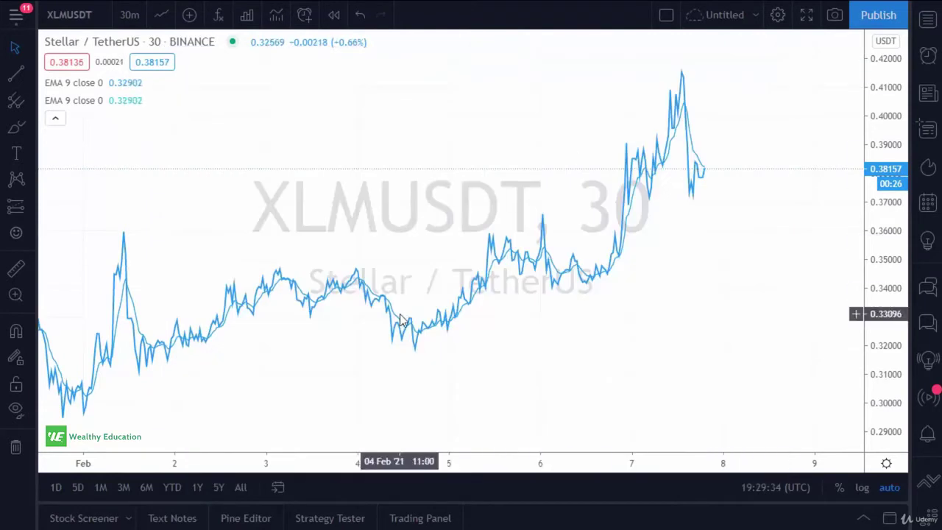
Change the price chart's style from a line to bars.
{"action": "mouse_move", "coordinate": [128, 107]}
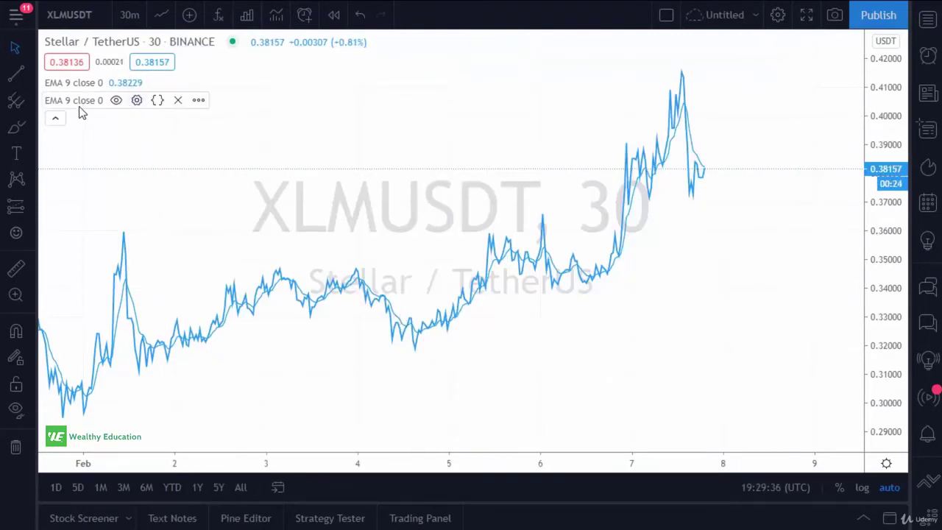
{"action": "mouse_move", "coordinate": [91, 87]}
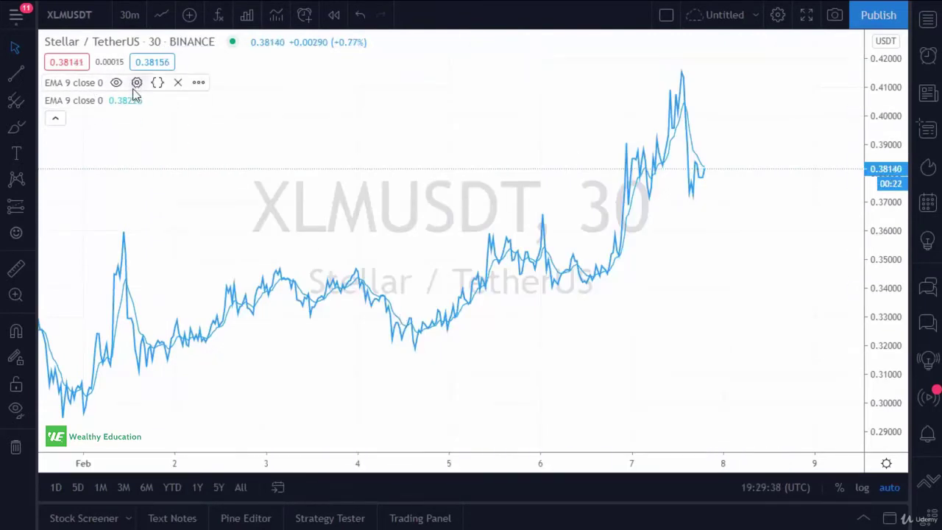
{"action": "left_click", "coordinate": [163, 15]}
{"action": "left_click", "coordinate": [165, 46]}
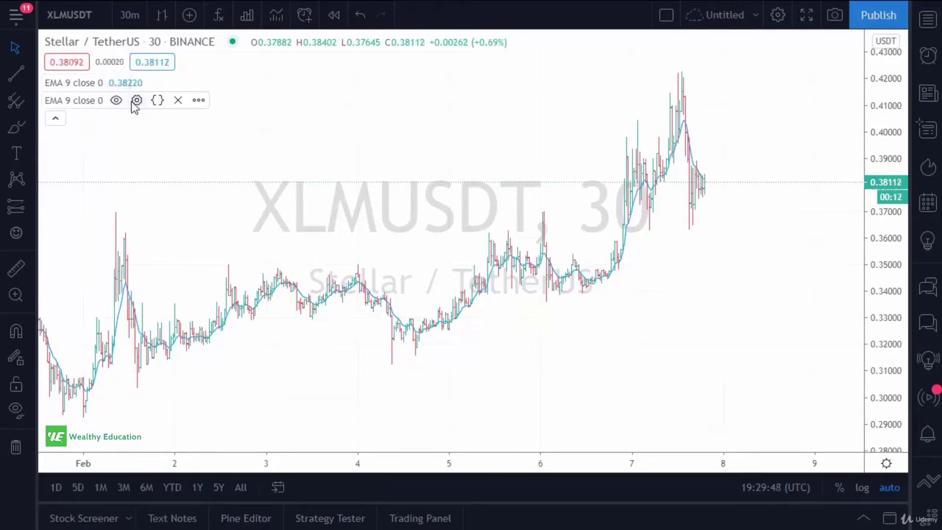
Set the second EMA indicator's length to 20.
{"action": "left_click", "coordinate": [136, 100]}
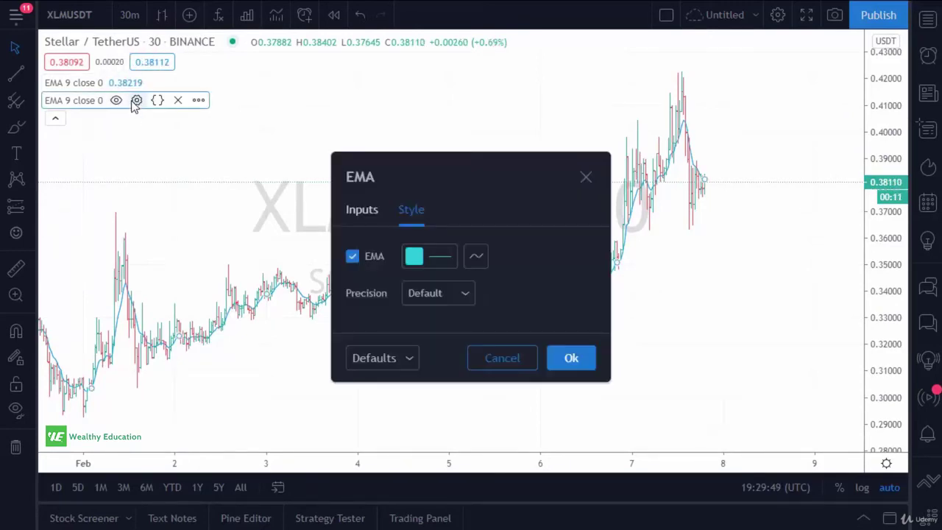
{"action": "left_click", "coordinate": [362, 210]}
{"action": "key", "text": "BackSpace"}
{"action": "type", "text": "20"}
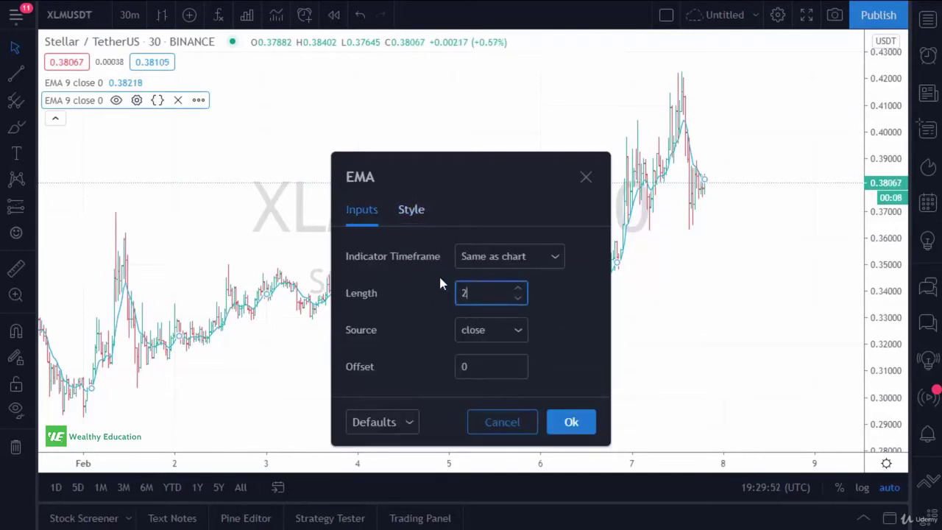
Change the 20-period EMA's line color to black and apply the settings.
{"action": "left_click", "coordinate": [415, 213]}
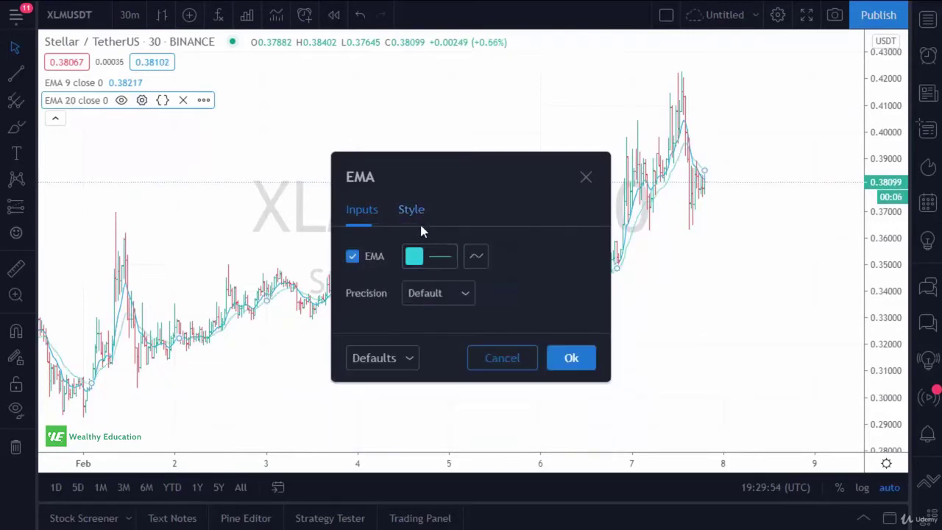
{"action": "left_click", "coordinate": [446, 258]}
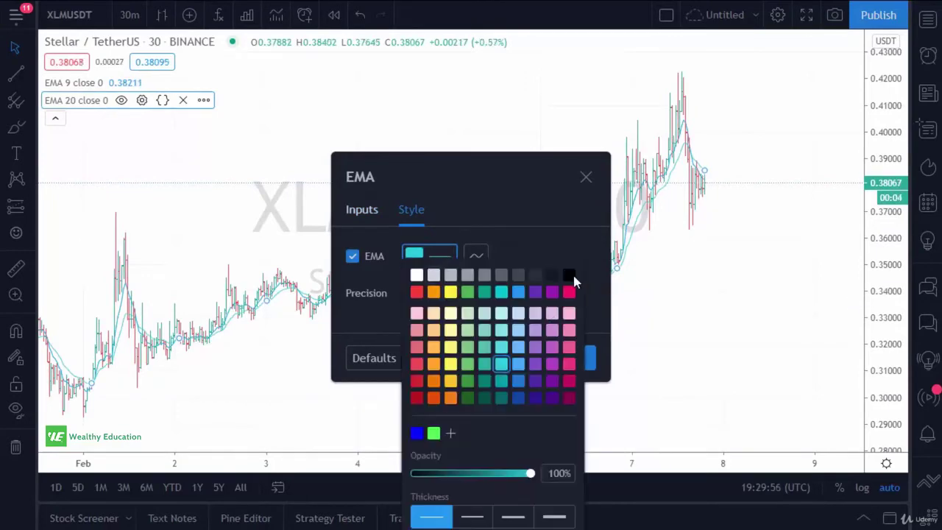
{"action": "left_click", "coordinate": [569, 274]}
{"action": "left_click", "coordinate": [518, 233]}
{"action": "left_click", "coordinate": [590, 360]}
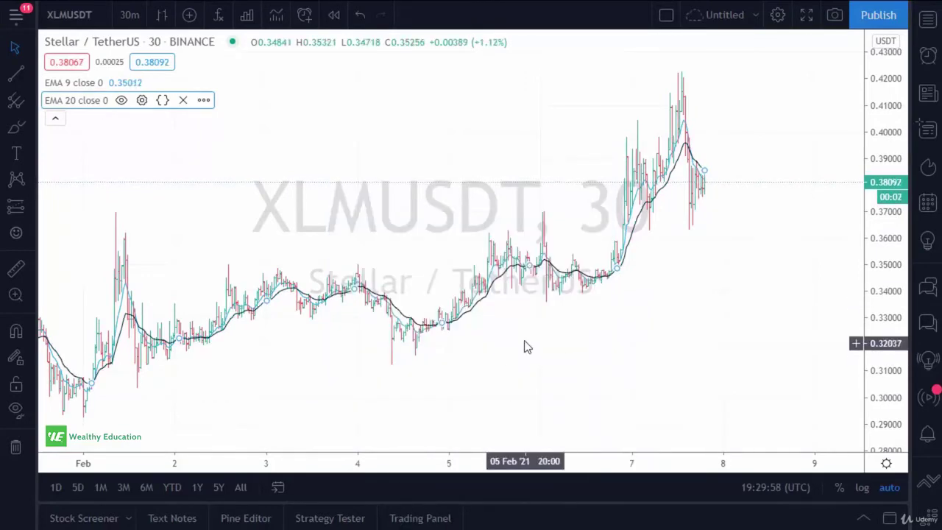
Examine where the 9-period and 20-period EMA lines cross along the price chart.
{"action": "scroll", "coordinate": [465, 353], "scroll_direction": "up", "scroll_amount": 10}
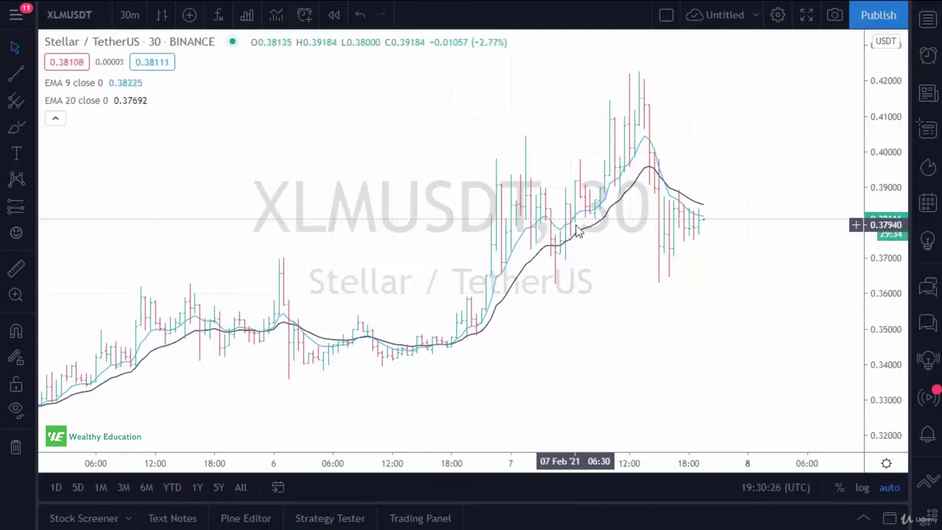
{"action": "scroll", "coordinate": [633, 294], "scroll_direction": "down", "scroll_amount": 5}
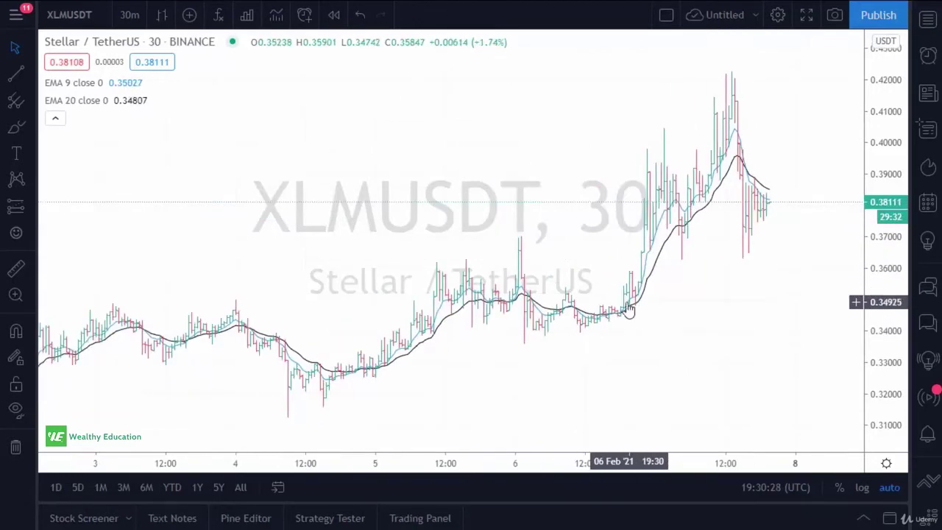
{"action": "scroll", "coordinate": [596, 295], "scroll_direction": "down", "scroll_amount": 3}
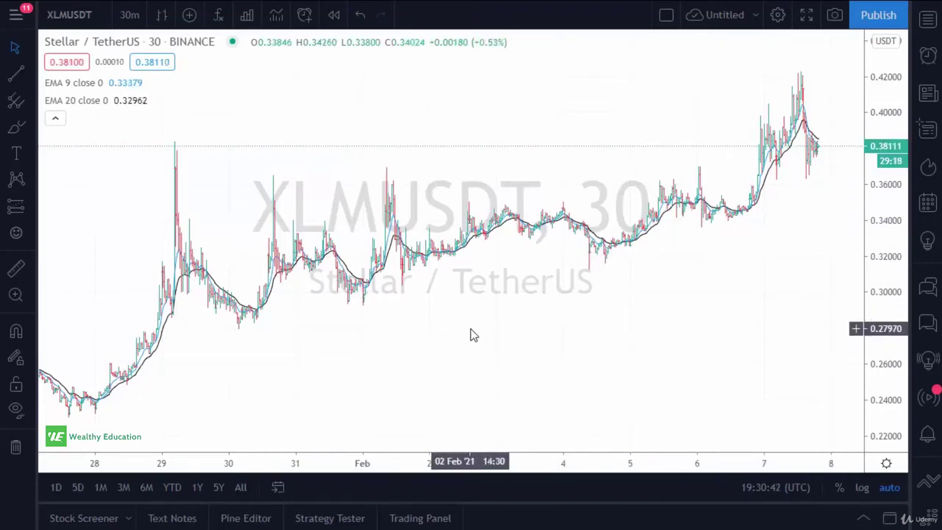
{"action": "scroll", "coordinate": [469, 329], "scroll_direction": "up", "scroll_amount": 5}
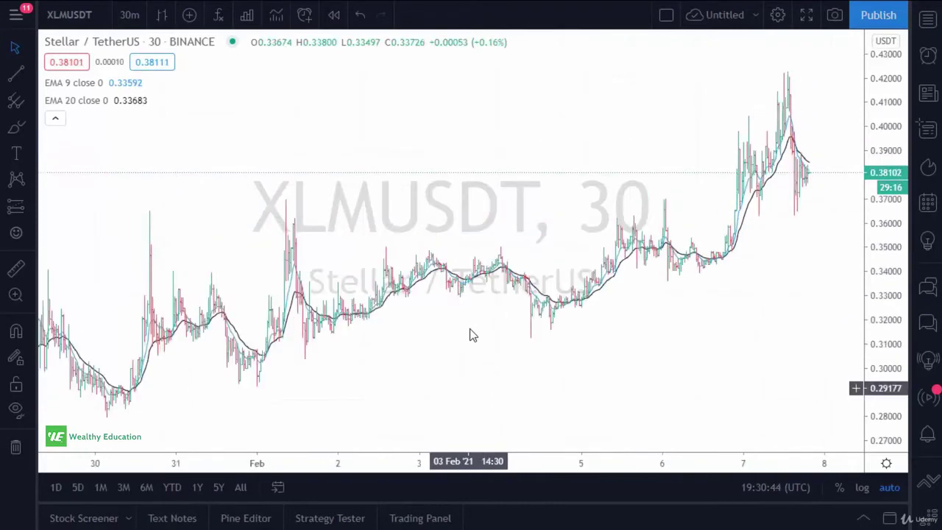
{"action": "scroll", "coordinate": [471, 330], "scroll_direction": "up", "scroll_amount": 5}
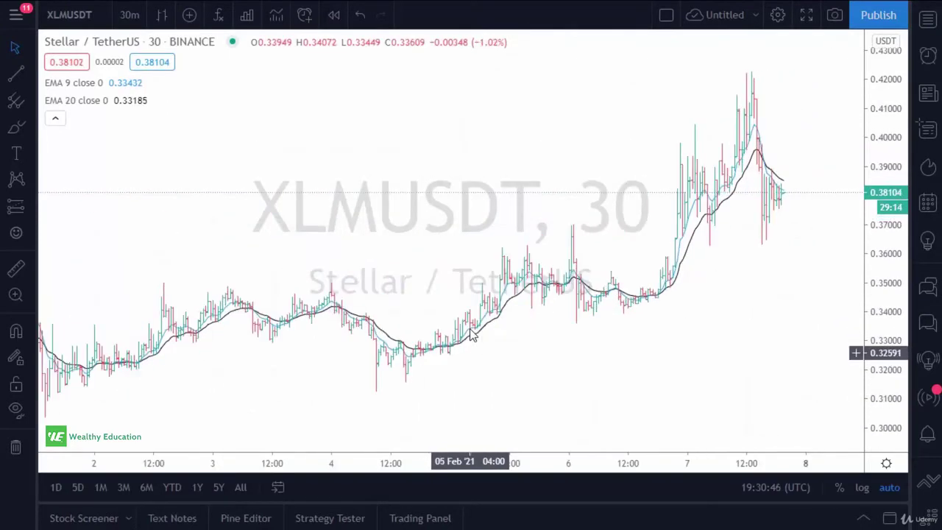
{"action": "scroll", "coordinate": [470, 330], "scroll_direction": "up", "scroll_amount": 5}
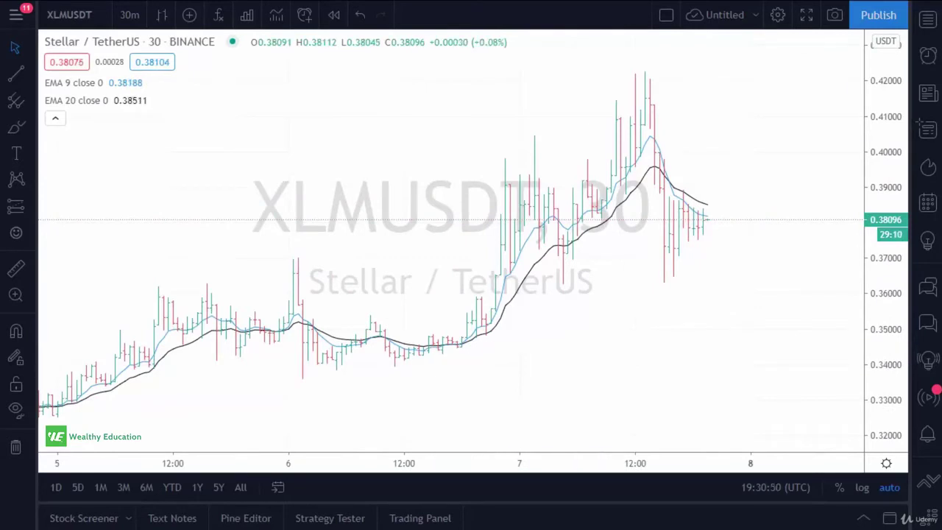
Annotate the EMA crossovers before and after the price peak with a circle and arrows, underline both EMA values, and clear the annotations.
{"action": "mouse_move", "coordinate": [464, 332]}
{"action": "left_mouse_down"}
{"action": "mouse_move", "coordinate": [473, 363]}
{"action": "mouse_move", "coordinate": [463, 347]}
{"action": "left_mouse_up"}
{"action": "mouse_move", "coordinate": [163, 82]}
{"action": "left_mouse_down"}
{"action": "mouse_move", "coordinate": [182, 83]}
{"action": "mouse_move", "coordinate": [183, 100]}
{"action": "left_mouse_up"}
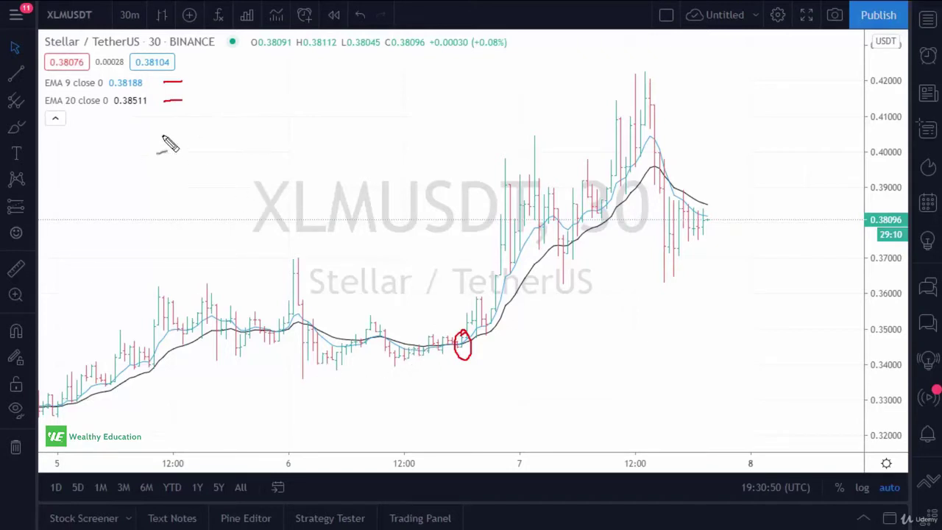
{"action": "mouse_move", "coordinate": [432, 306]}
{"action": "left_mouse_down"}
{"action": "mouse_move", "coordinate": [492, 222]}
{"action": "mouse_move", "coordinate": [494, 230]}
{"action": "left_mouse_up"}
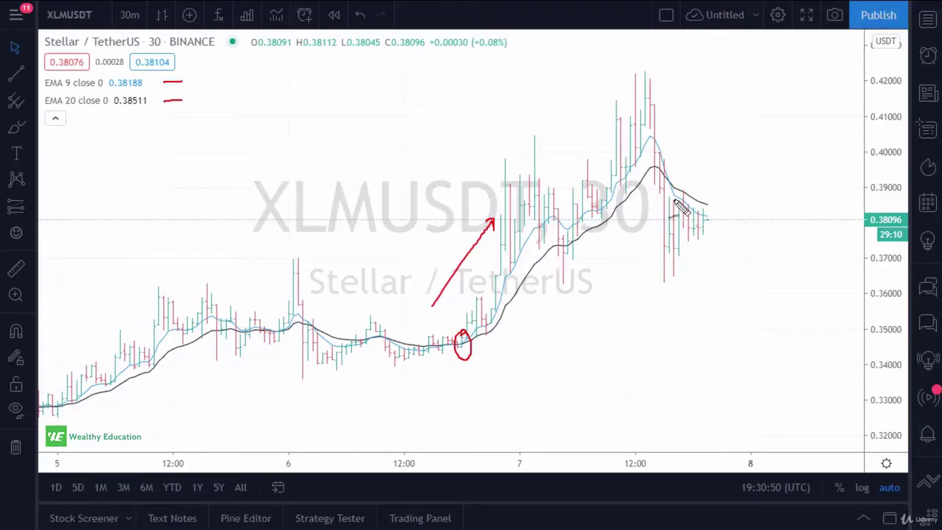
{"action": "mouse_move", "coordinate": [688, 124]}
{"action": "left_mouse_down"}
{"action": "mouse_move", "coordinate": [676, 170]}
{"action": "mouse_move", "coordinate": [683, 181]}
{"action": "mouse_move", "coordinate": [688, 169]}
{"action": "left_mouse_up"}
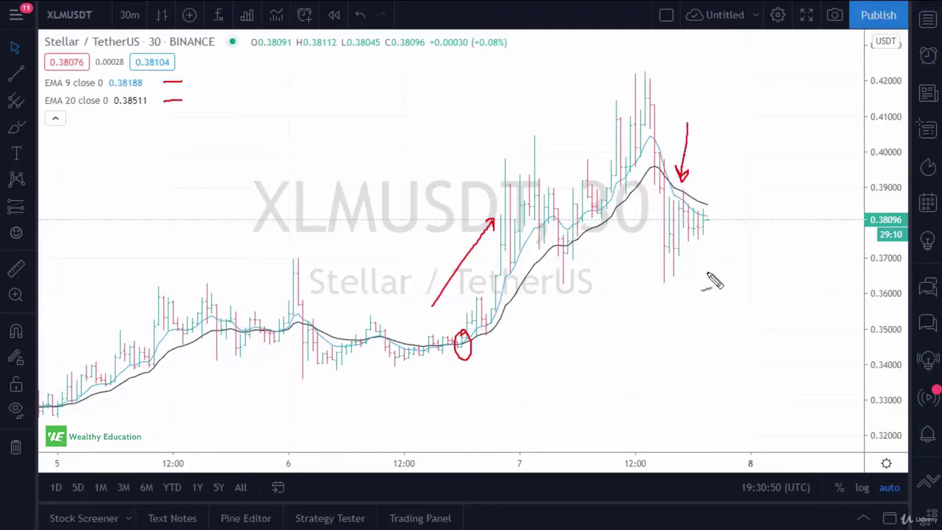
{"action": "key", "text": "Escape"}
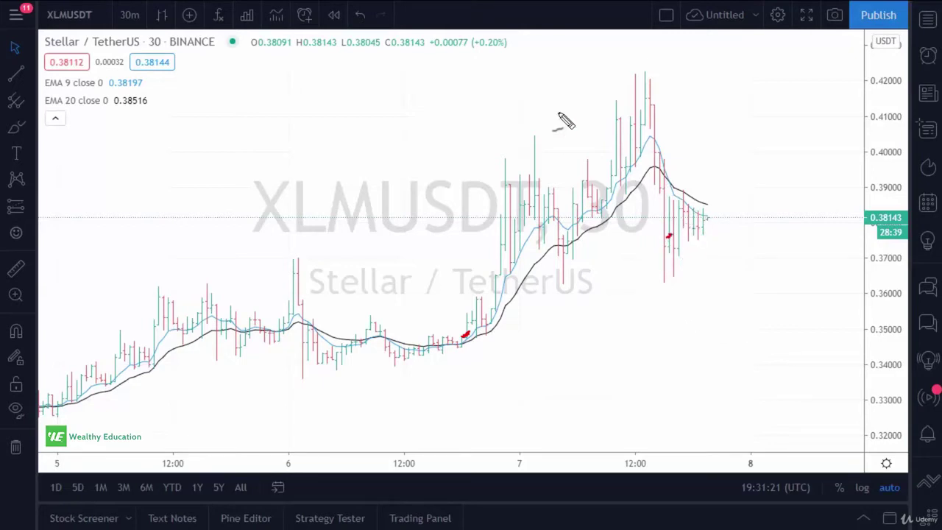
Set the BCHUSDT chart to the 1-day interval and display its prices as bars.
{"action": "scroll", "coordinate": [471, 248], "scroll_direction": "down", "scroll_amount": 3}
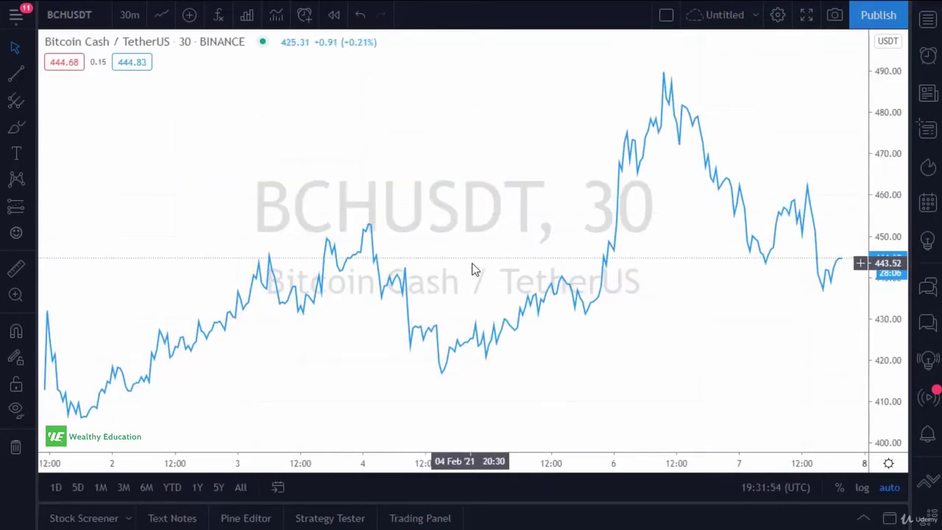
{"action": "left_click", "coordinate": [129, 15]}
{"action": "left_click", "coordinate": [170, 449]}
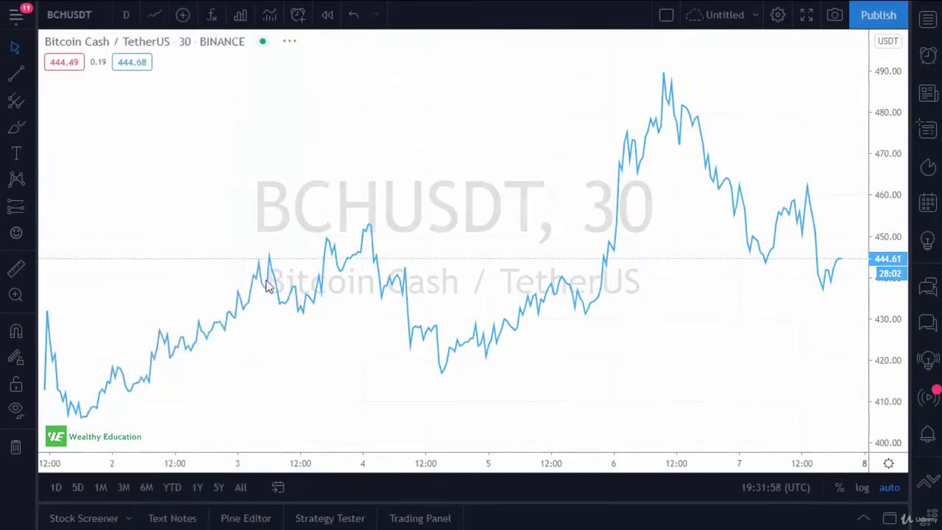
{"action": "left_click", "coordinate": [155, 14]}
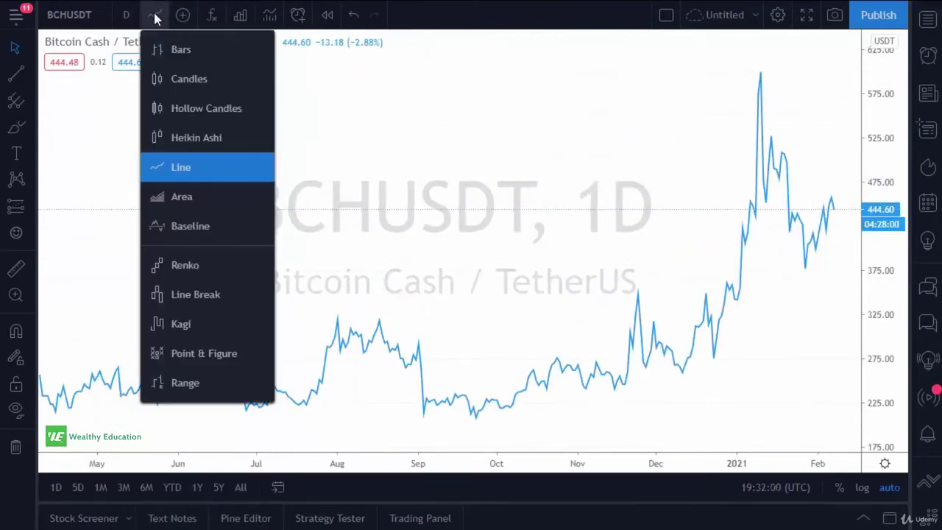
{"action": "left_click", "coordinate": [155, 50]}
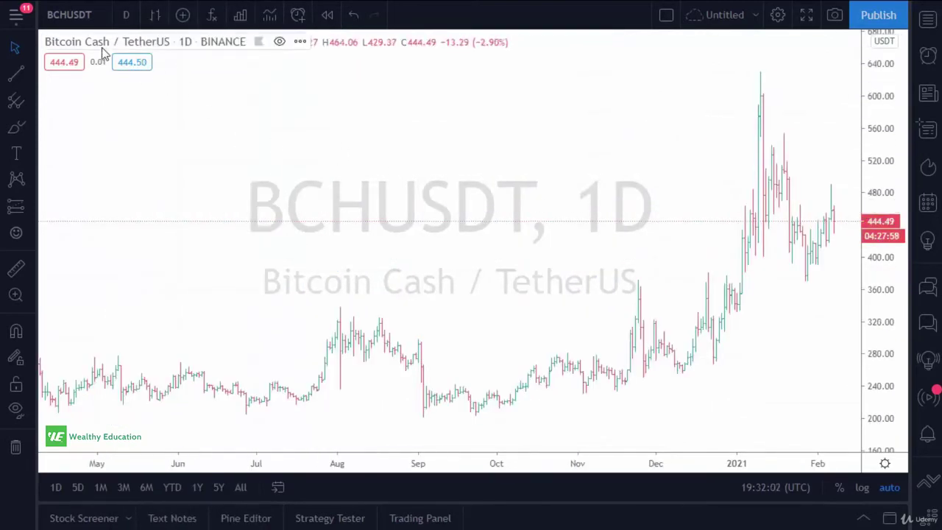
Search the indicators for "movin" and add the built-in Moving Average to the BCHUSDT chart twice.
{"action": "left_click", "coordinate": [212, 15]}
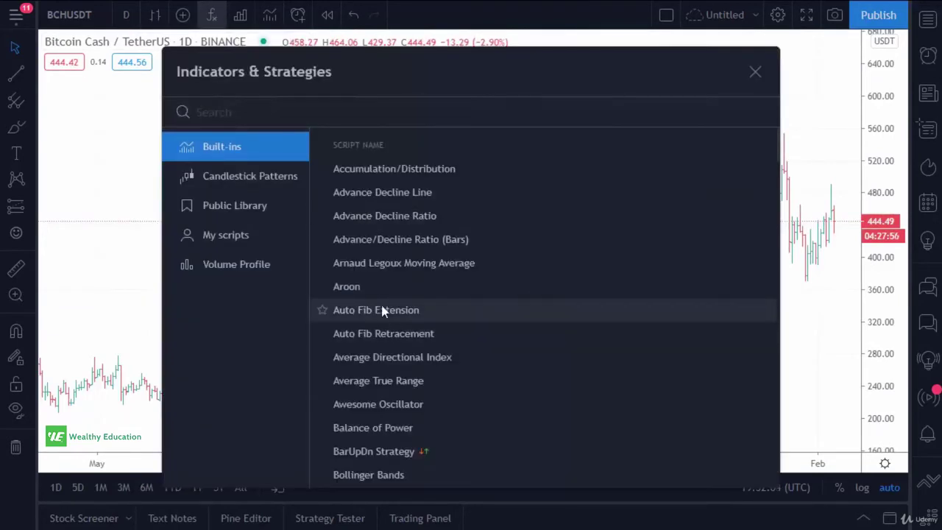
{"action": "type", "text": "movin"}
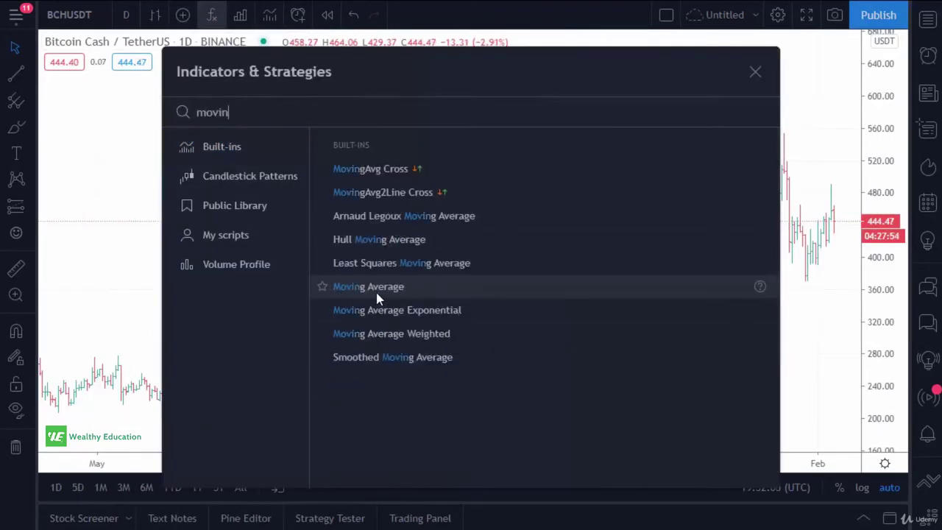
{"action": "left_click", "coordinate": [376, 295]}
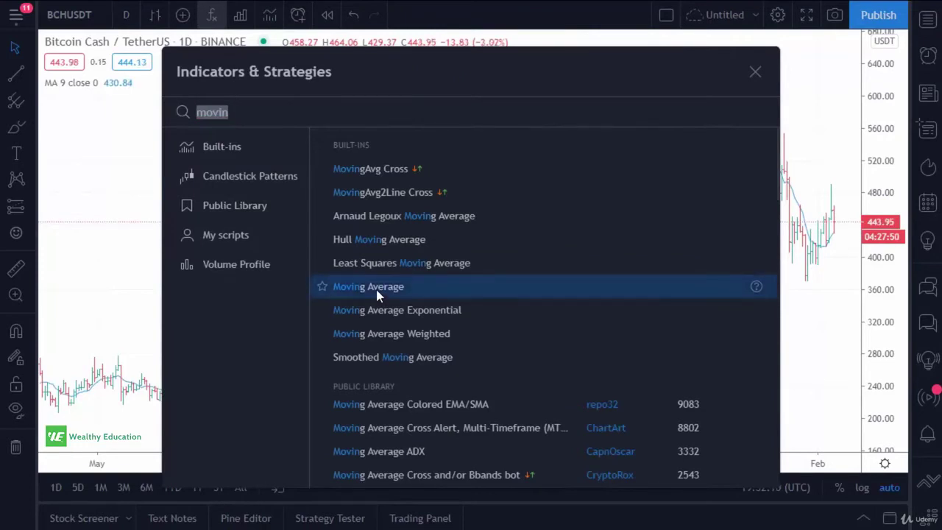
{"action": "left_click", "coordinate": [433, 288]}
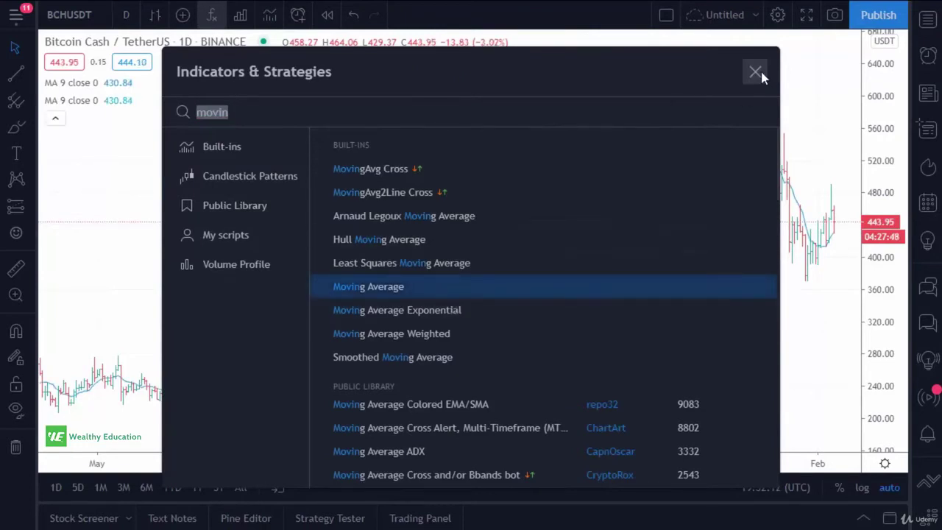
{"action": "left_click", "coordinate": [755, 71]}
Set the first Moving Average indicator's length to 50.
{"action": "mouse_move", "coordinate": [101, 87]}
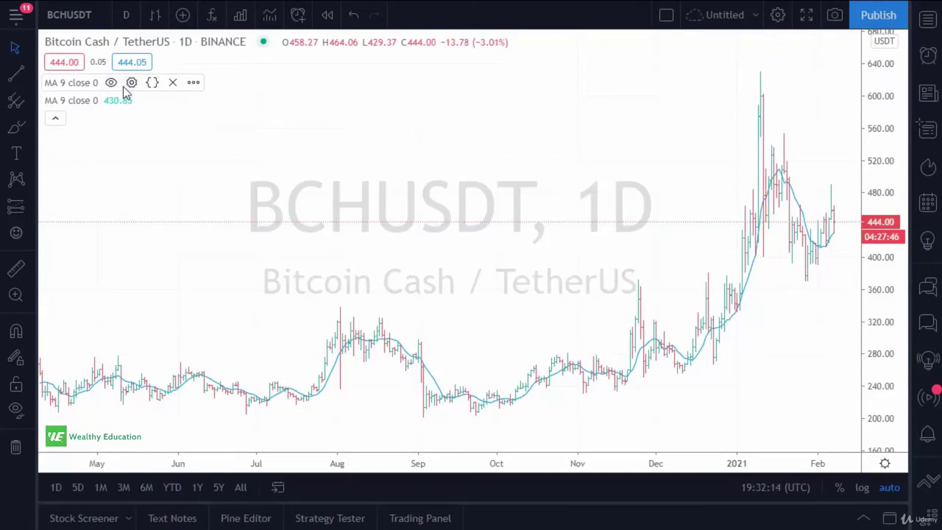
{"action": "left_click", "coordinate": [131, 82]}
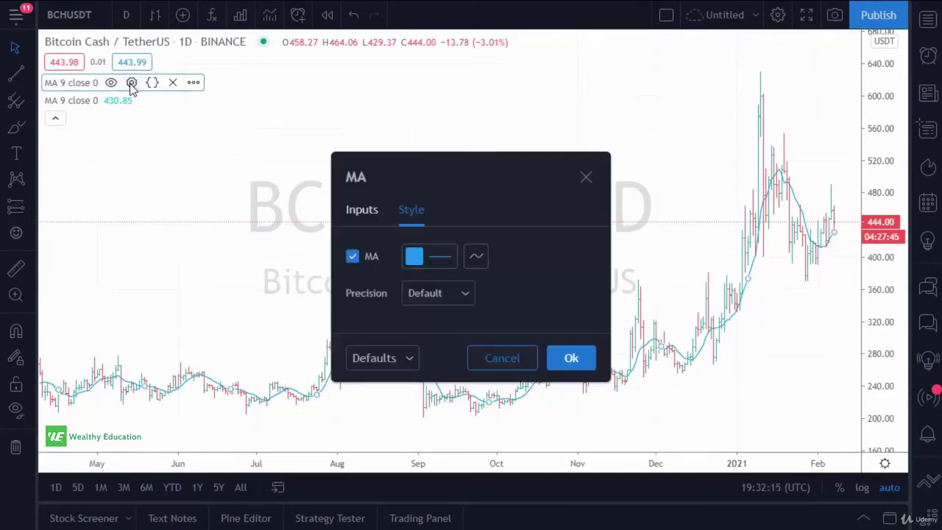
{"action": "left_click", "coordinate": [363, 210]}
{"action": "left_click", "coordinate": [460, 292]}
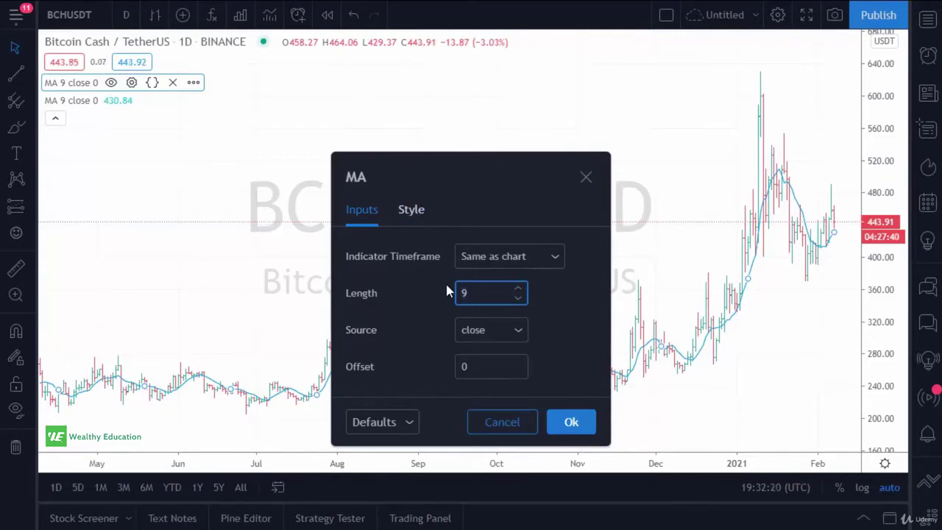
{"action": "left_click", "coordinate": [571, 423]}
Change the 50-period moving average's line color to red and apply the settings.
{"action": "left_click", "coordinate": [397, 213]}
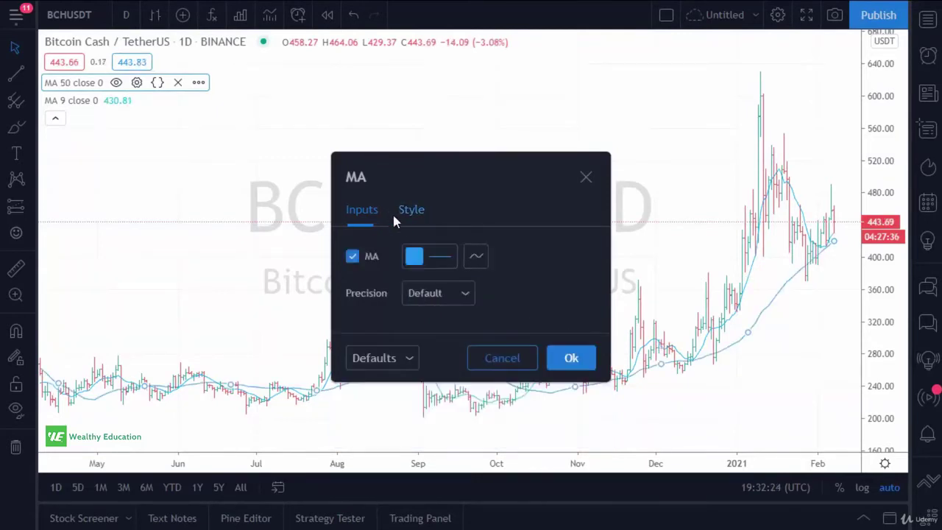
{"action": "left_click", "coordinate": [429, 265]}
{"action": "left_click", "coordinate": [417, 293]}
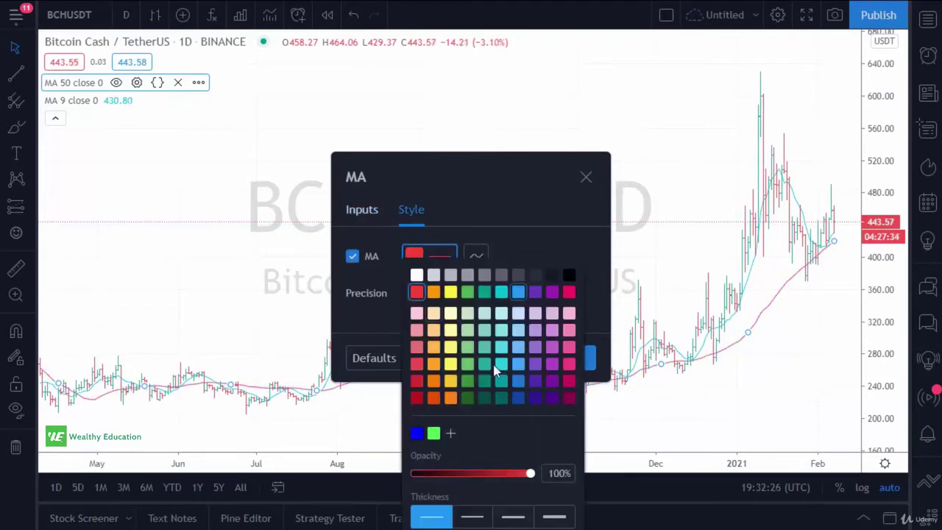
{"action": "left_click", "coordinate": [557, 255]}
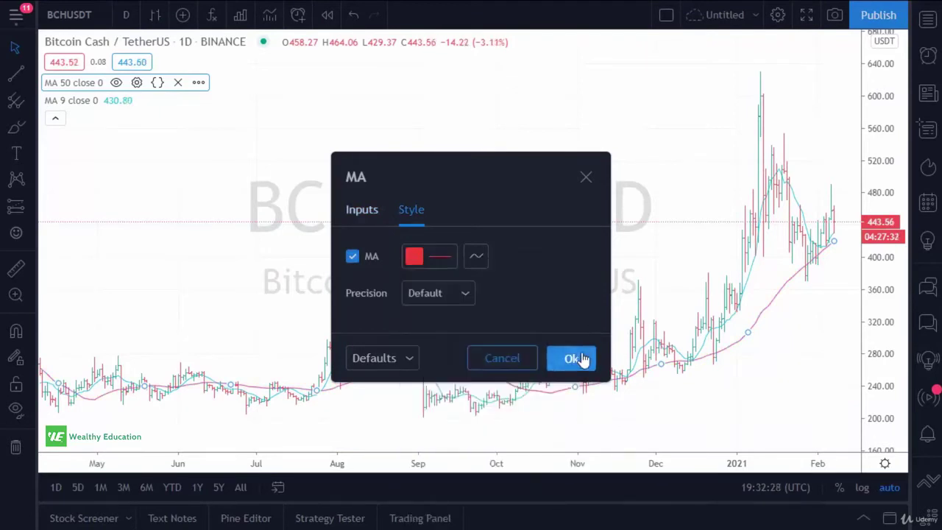
{"action": "left_click", "coordinate": [585, 359]}
Set the second Moving Average indicator's length to 200.
{"action": "mouse_move", "coordinate": [89, 100]}
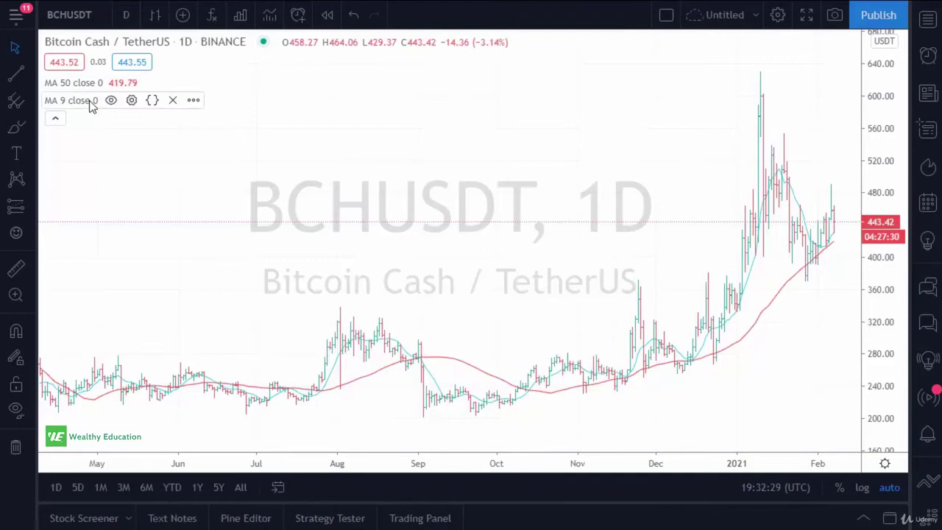
{"action": "left_click", "coordinate": [131, 100]}
{"action": "left_click", "coordinate": [362, 210]}
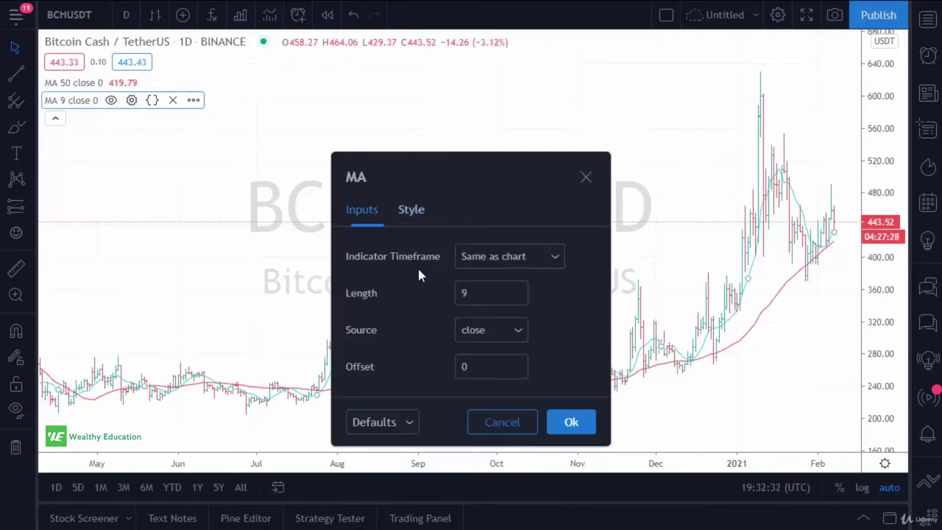
{"action": "double_click", "coordinate": [491, 297]}
{"action": "type", "text": "200"}
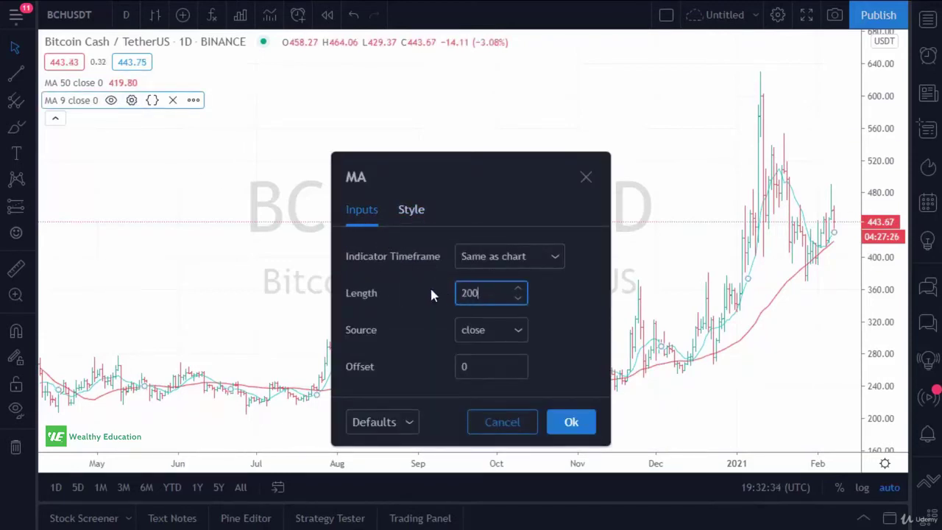
Change the 200-period moving average's line color to black and apply the settings.
{"action": "left_click", "coordinate": [414, 212]}
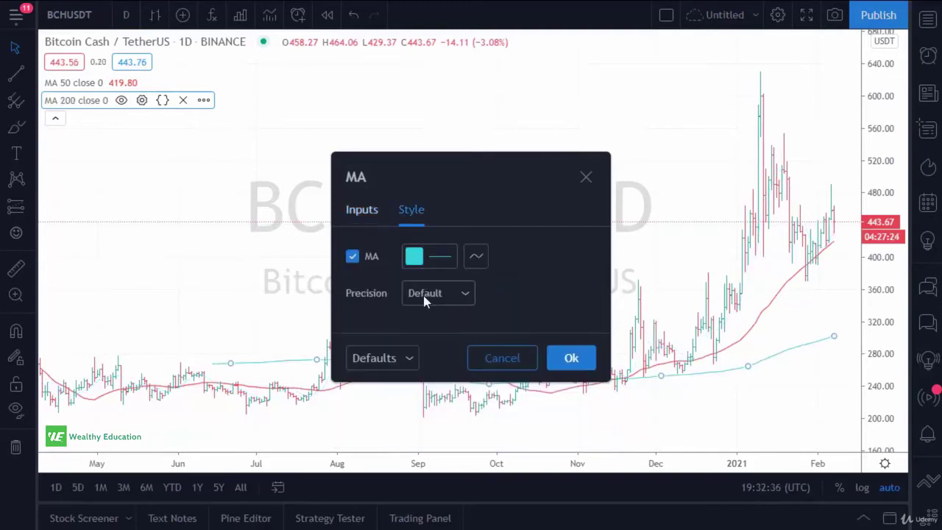
{"action": "left_click", "coordinate": [426, 259]}
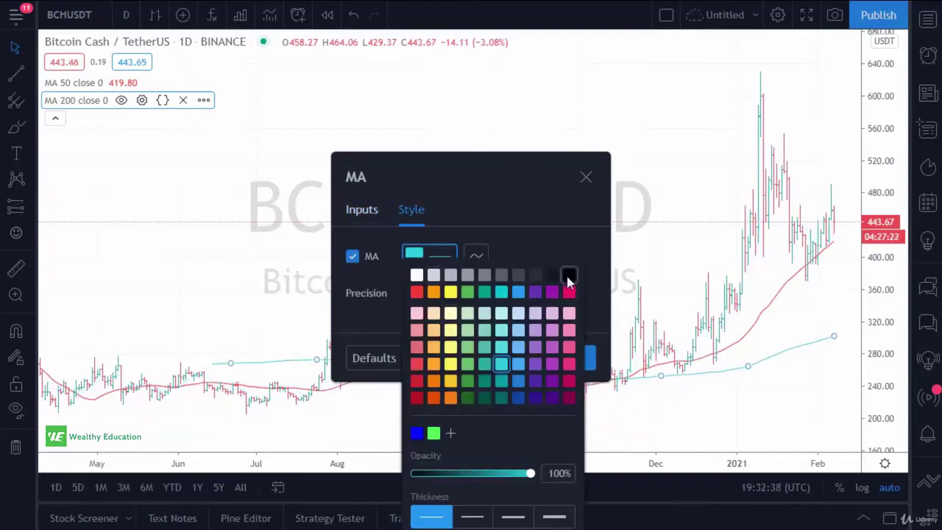
{"action": "left_click", "coordinate": [569, 276]}
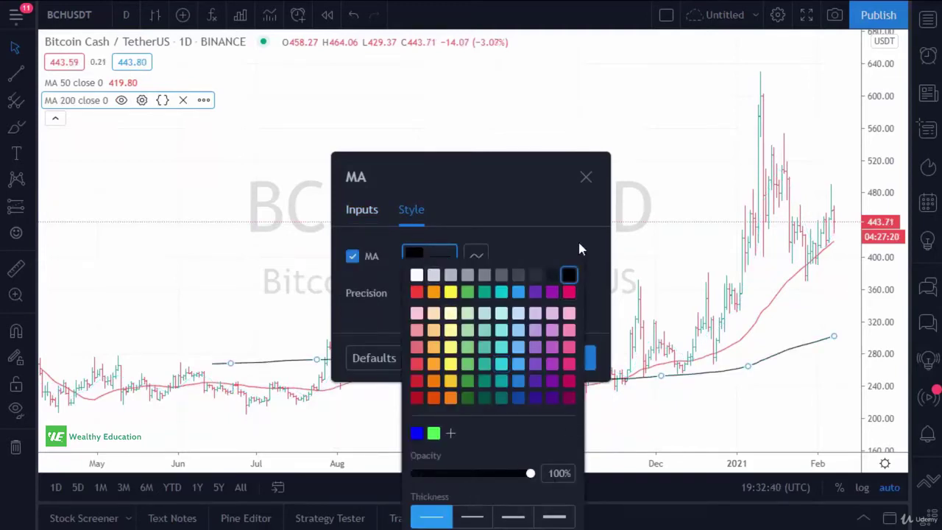
{"action": "left_click", "coordinate": [579, 249]}
{"action": "left_click", "coordinate": [574, 358]}
Circle the November crossover of the 50- and 200-period moving averages, mark the earlier crossovers, and clear the annotations.
{"action": "scroll", "coordinate": [576, 349], "scroll_direction": "down", "scroll_amount": 5}
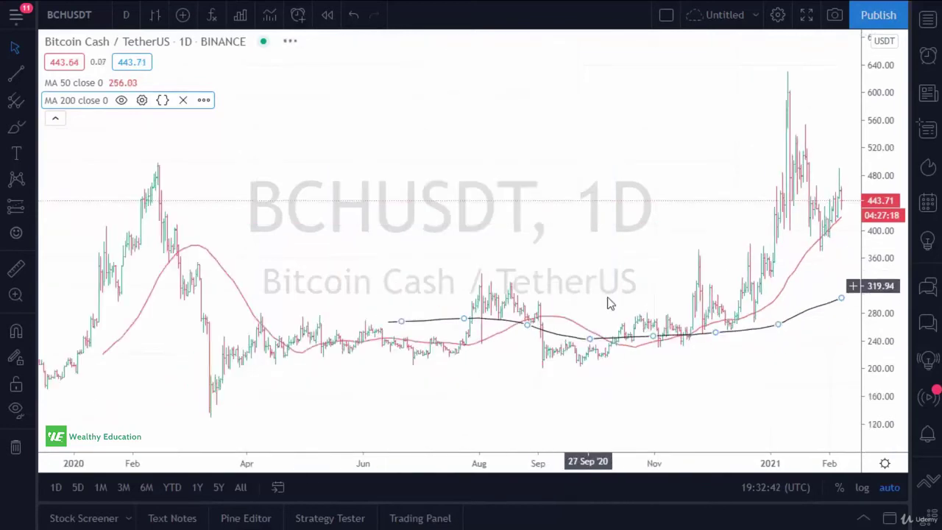
{"action": "left_click_drag", "start_coordinate": [607, 303], "coordinate": [610, 351]}
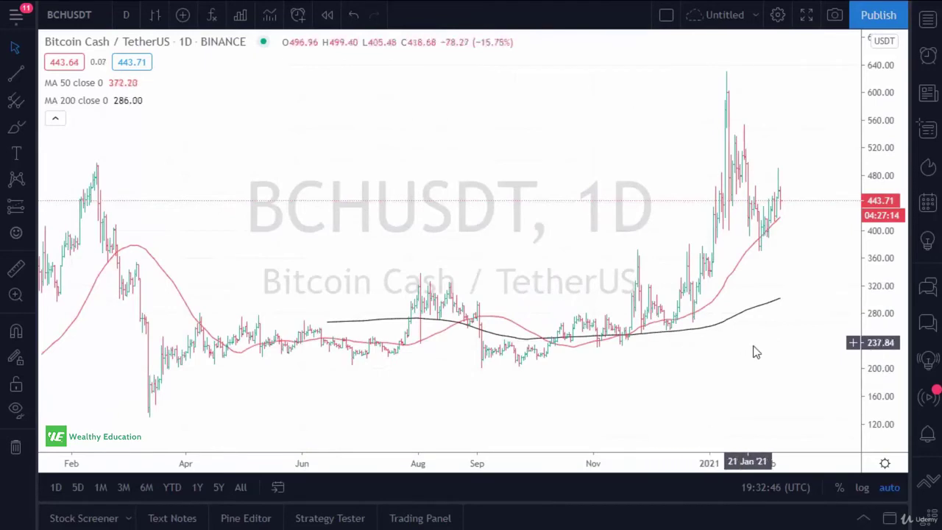
{"action": "left_click_drag", "start_coordinate": [756, 352], "coordinate": [541, 377]}
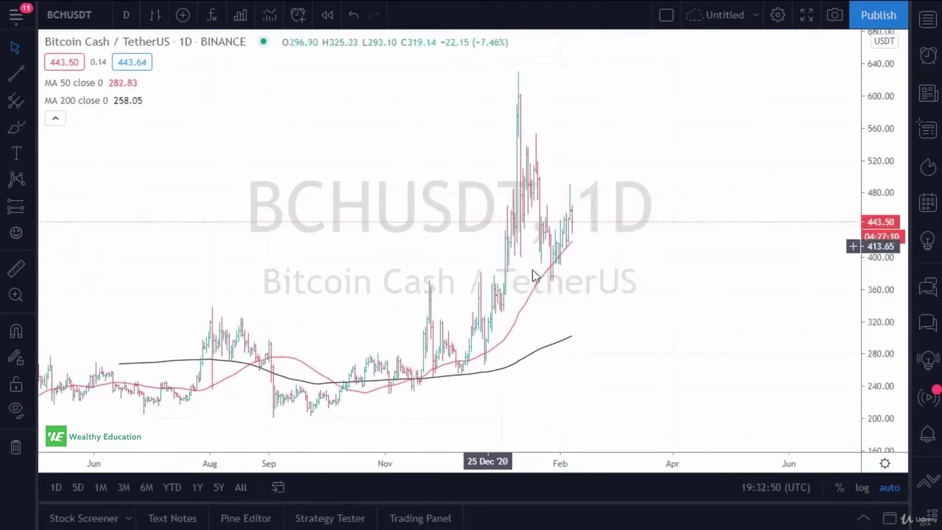
{"action": "left_click_drag", "start_coordinate": [632, 332], "coordinate": [708, 352]}
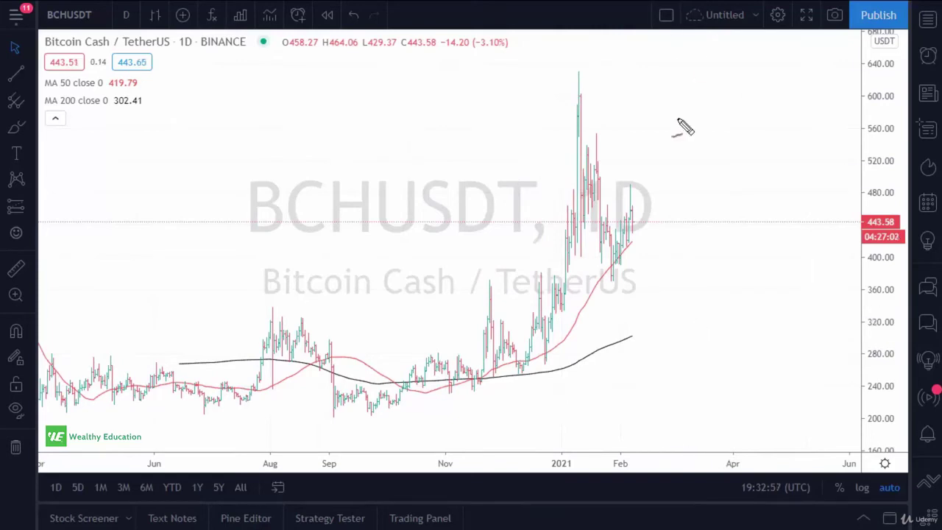
{"action": "mouse_move", "coordinate": [479, 360]}
{"action": "left_mouse_down"}
{"action": "mouse_move", "coordinate": [464, 393]}
{"action": "mouse_move", "coordinate": [483, 363]}
{"action": "mouse_move", "coordinate": [485, 378]}
{"action": "left_mouse_up"}
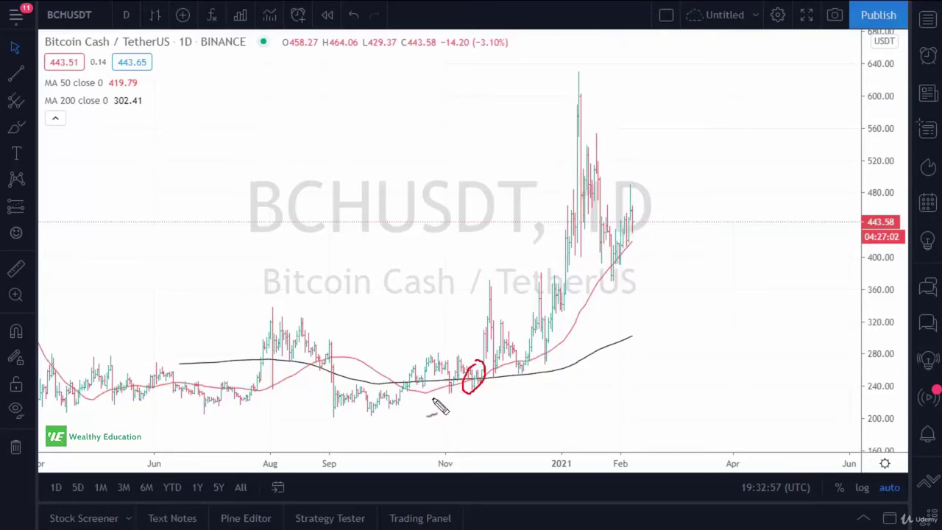
{"action": "left_click_drag", "start_coordinate": [309, 364], "coordinate": [308, 370]}
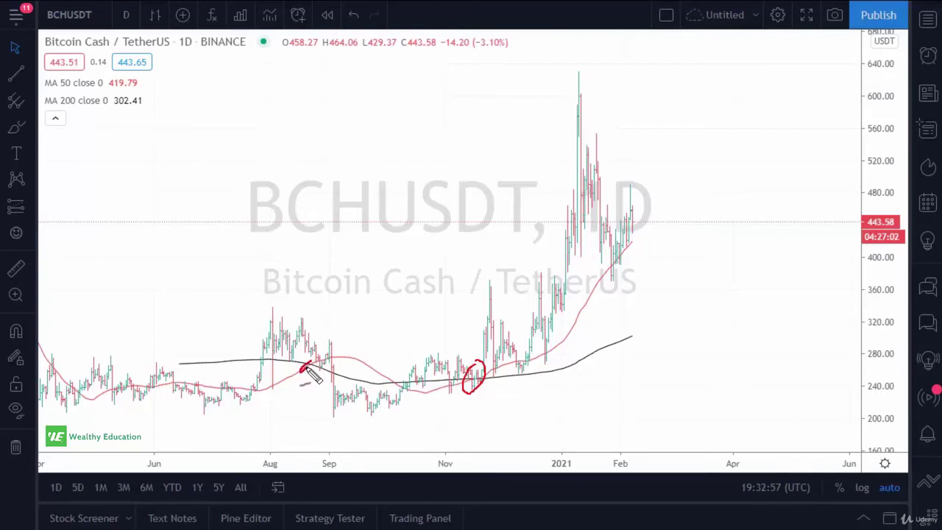
{"action": "left_click_drag", "start_coordinate": [387, 388], "coordinate": [397, 379]}
{"action": "key", "text": "Escape"}
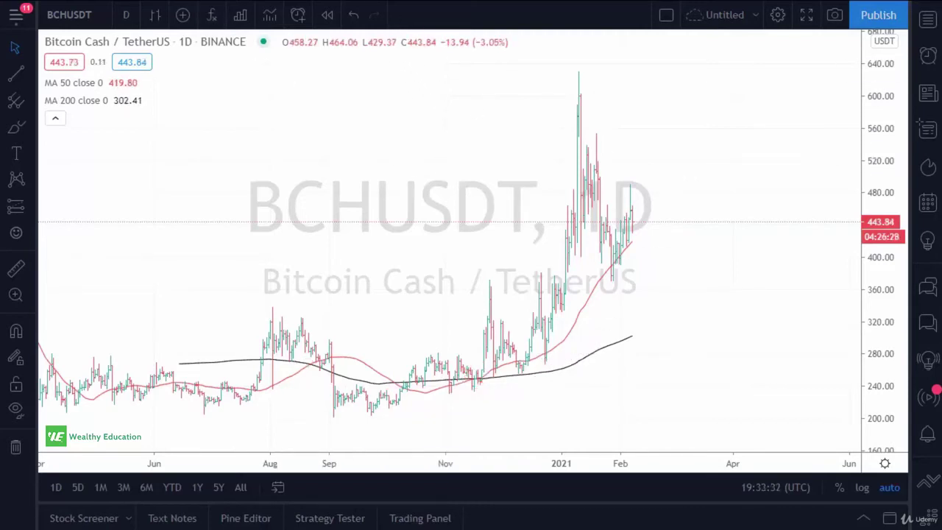
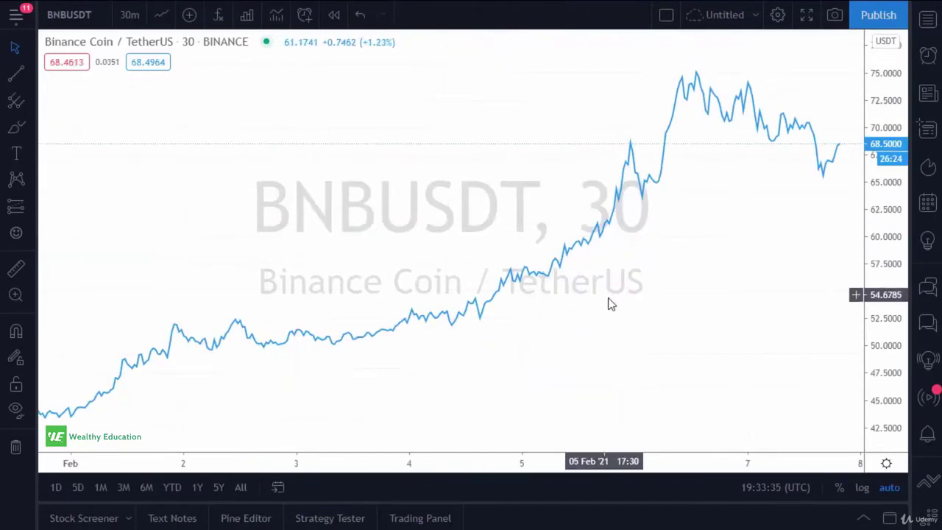
Display the BNBUSDT chart as bars and set its interval to 1 hour.
{"action": "scroll", "coordinate": [639, 315], "scroll_direction": "down", "scroll_amount": 8}
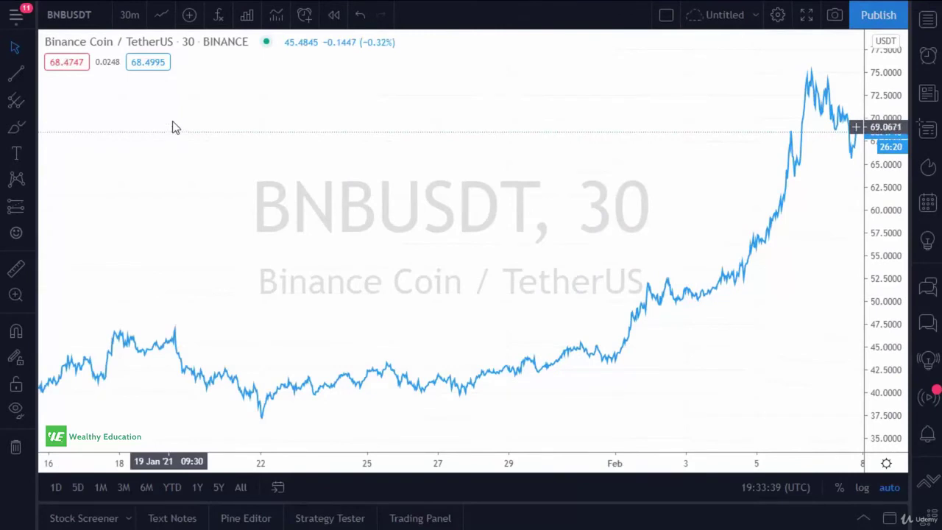
{"action": "left_click", "coordinate": [135, 21]}
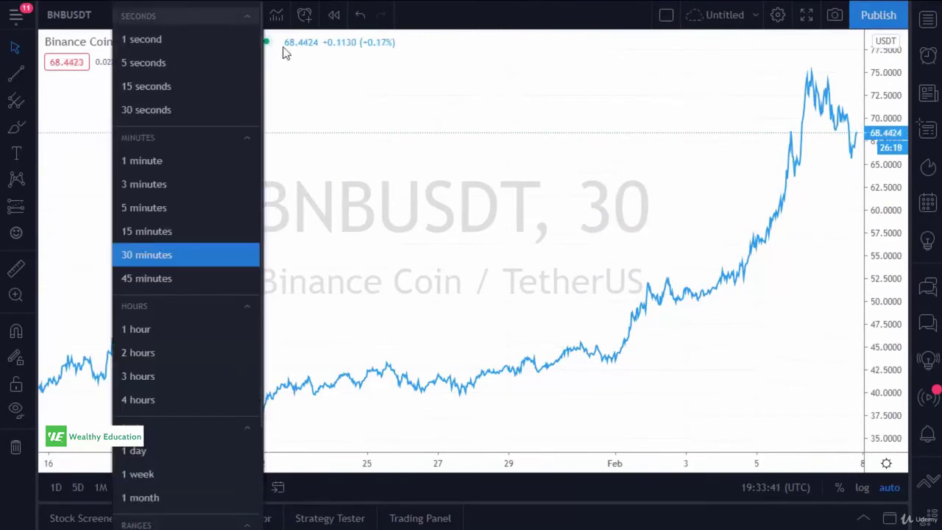
{"action": "left_click", "coordinate": [250, 55]}
{"action": "left_click", "coordinate": [162, 16]}
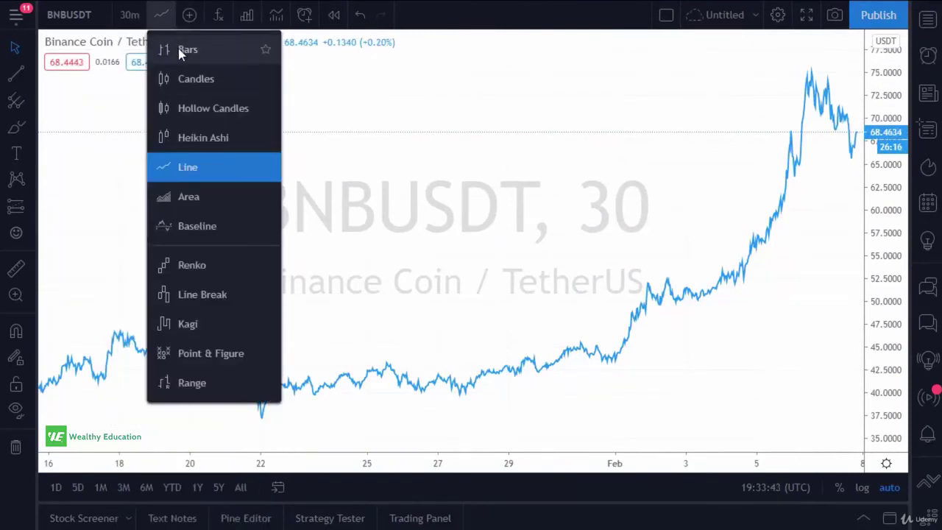
{"action": "left_click", "coordinate": [183, 48]}
{"action": "left_click", "coordinate": [136, 20]}
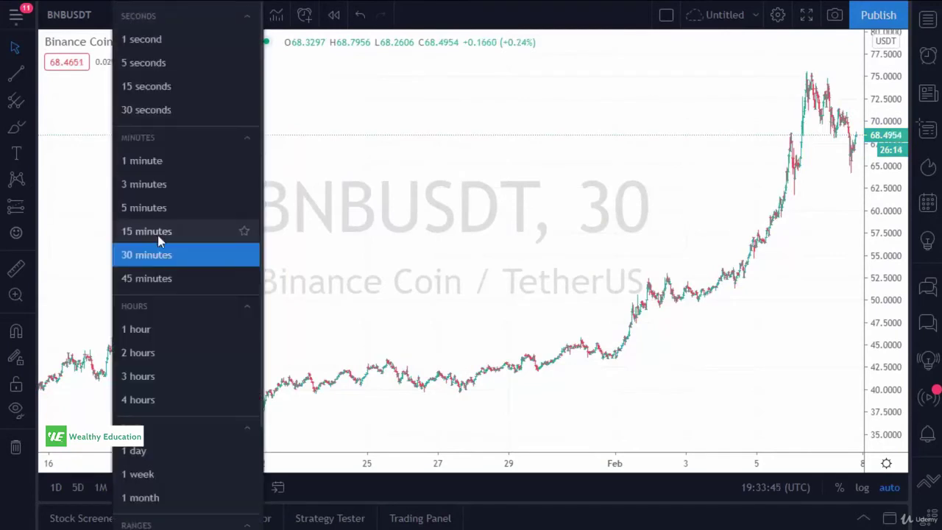
{"action": "left_click", "coordinate": [151, 329]}
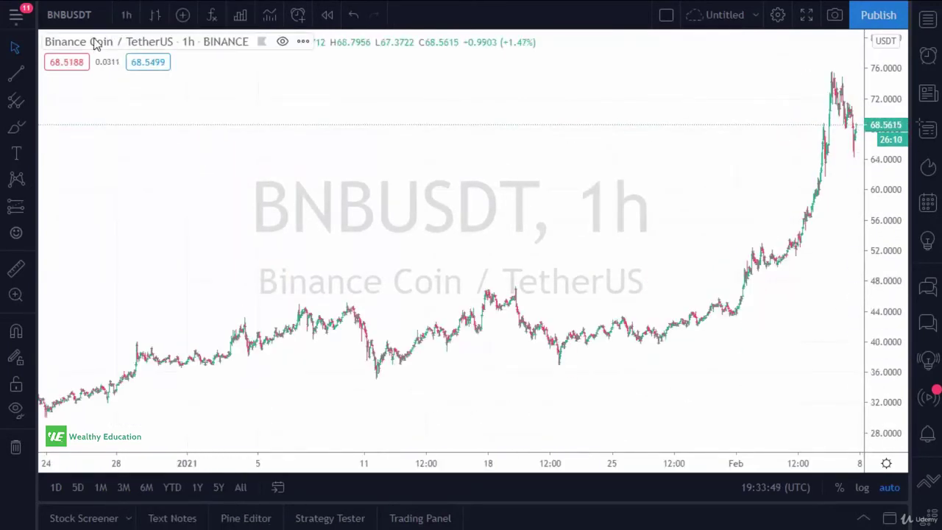
Search the indicators for "ema" and add the built-in Moving Average Exponential to the BNBUSDT chart twice.
{"action": "left_click", "coordinate": [221, 14]}
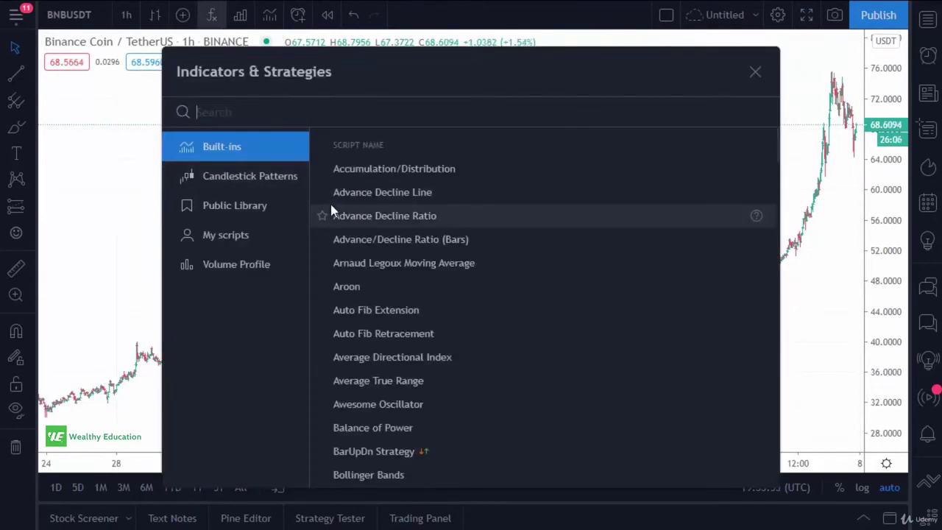
{"action": "type", "text": "em"}
{"action": "key", "text": "BackSpace"}
{"action": "key", "text": "BackSpace"}
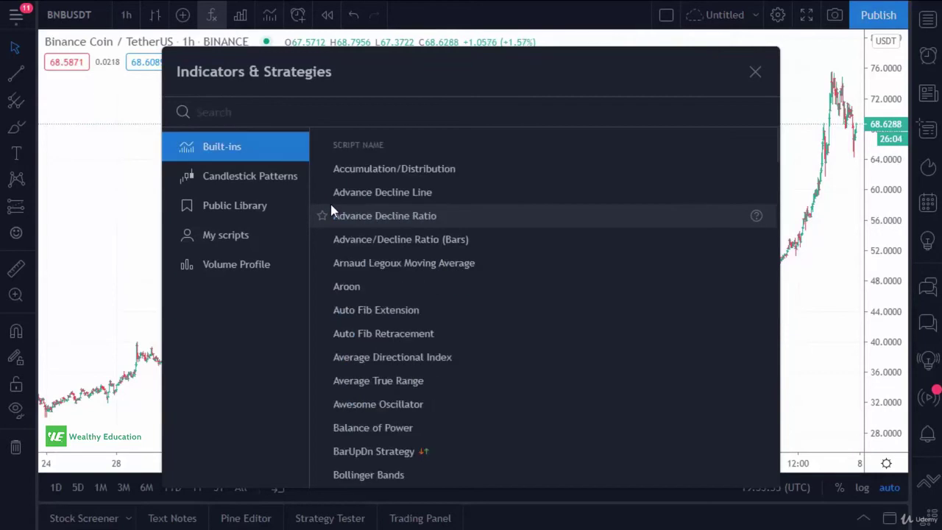
{"action": "type", "text": "ema"}
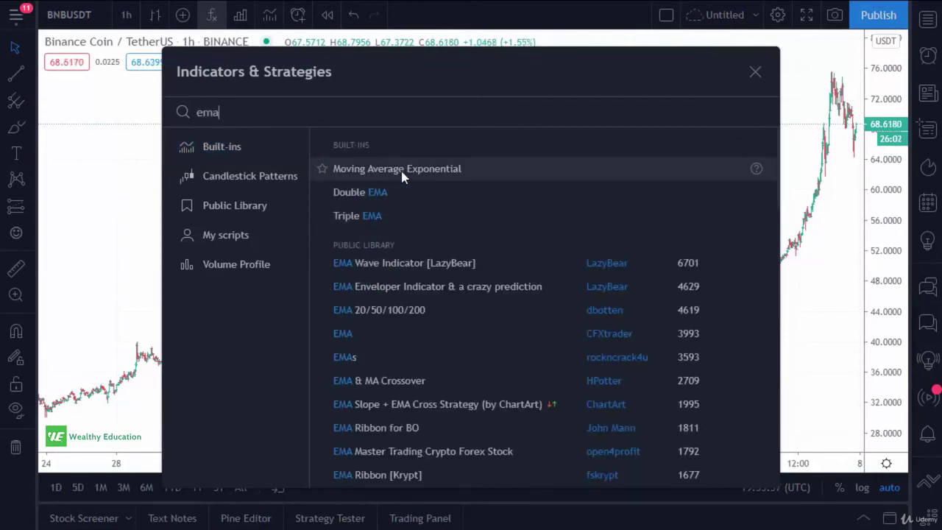
{"action": "left_click", "coordinate": [402, 174]}
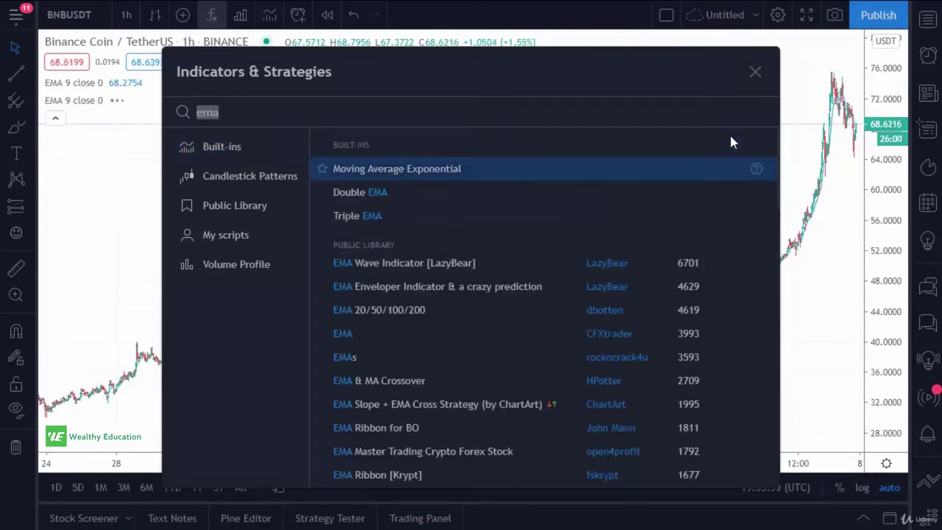
{"action": "left_click", "coordinate": [754, 72]}
Set the second EMA indicator's length to 20.
{"action": "mouse_move", "coordinate": [103, 114]}
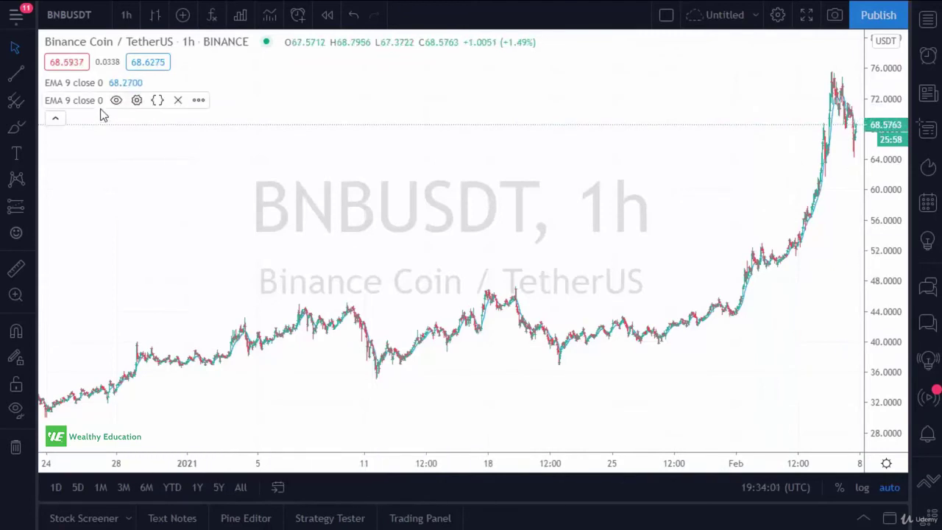
{"action": "mouse_move", "coordinate": [117, 89]}
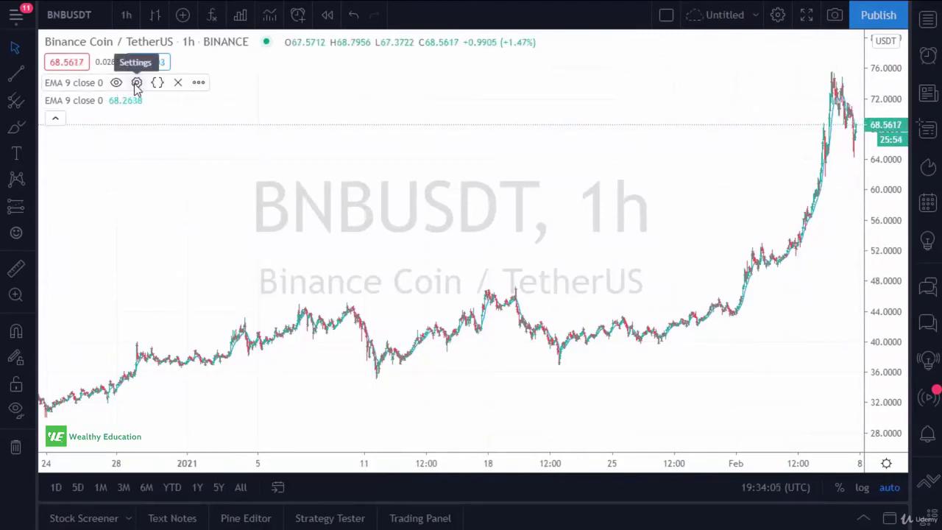
{"action": "left_click", "coordinate": [137, 100]}
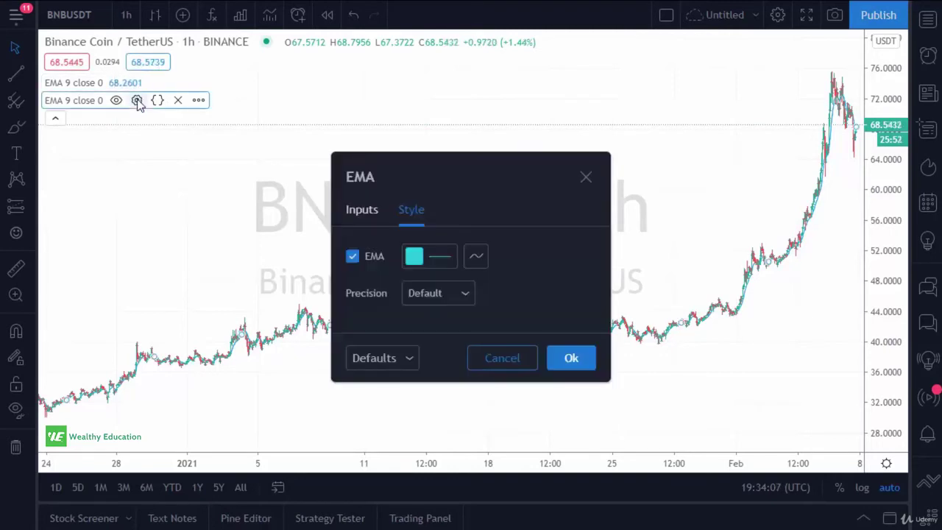
{"action": "left_click", "coordinate": [356, 212]}
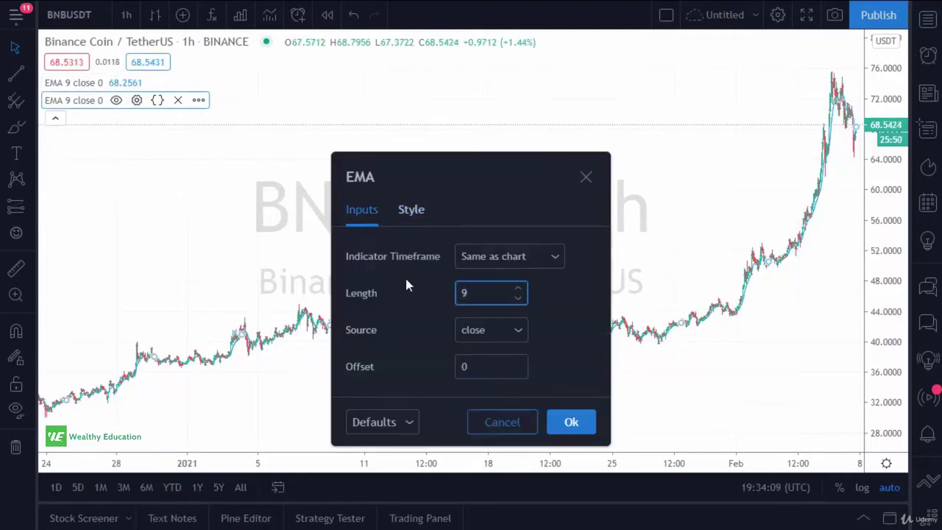
{"action": "key", "text": "BackSpace"}
{"action": "type", "text": "20"}
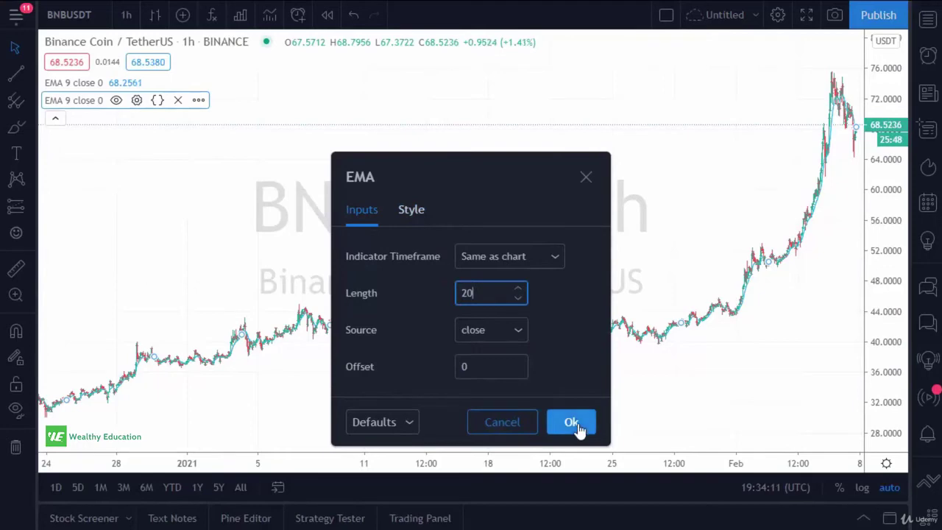
Change the 20-period EMA's line color to black and apply the settings.
{"action": "left_click", "coordinate": [407, 212]}
{"action": "left_click", "coordinate": [441, 259]}
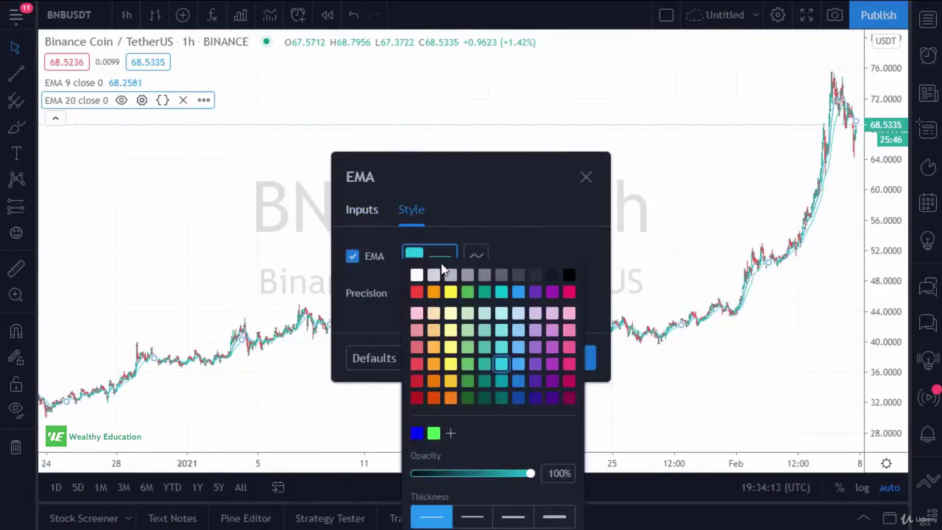
{"action": "left_click", "coordinate": [570, 276]}
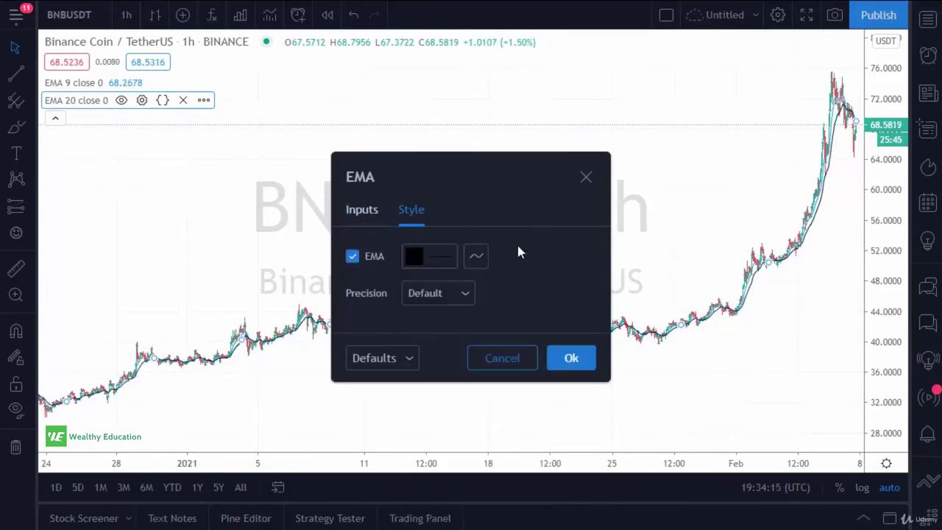
{"action": "left_click", "coordinate": [571, 358]}
Examine the 9- and 20-period EMA crossovers on the hourly chart from late January into the February uptrend.
{"action": "scroll", "coordinate": [467, 260], "scroll_direction": "up", "scroll_amount": 5}
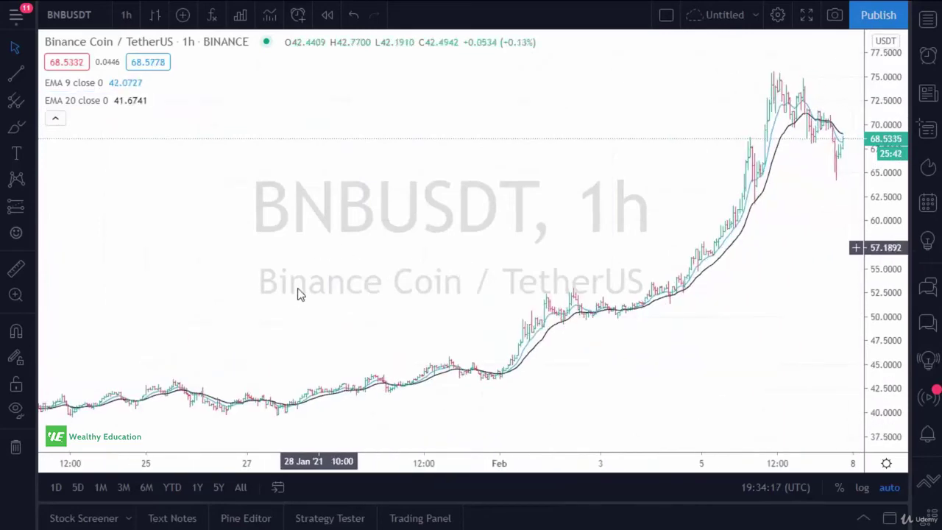
{"action": "left_click_drag", "start_coordinate": [298, 293], "coordinate": [475, 328]}
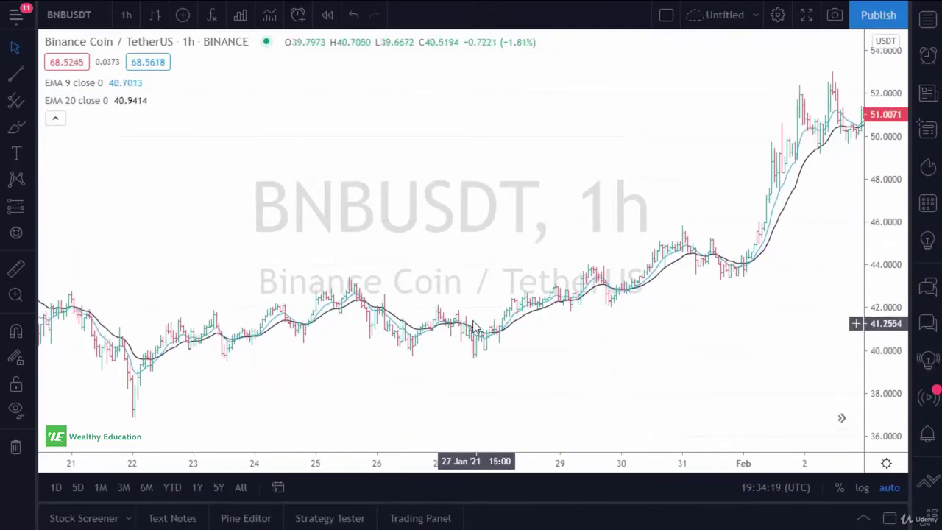
{"action": "left_click_drag", "start_coordinate": [663, 319], "coordinate": [621, 355]}
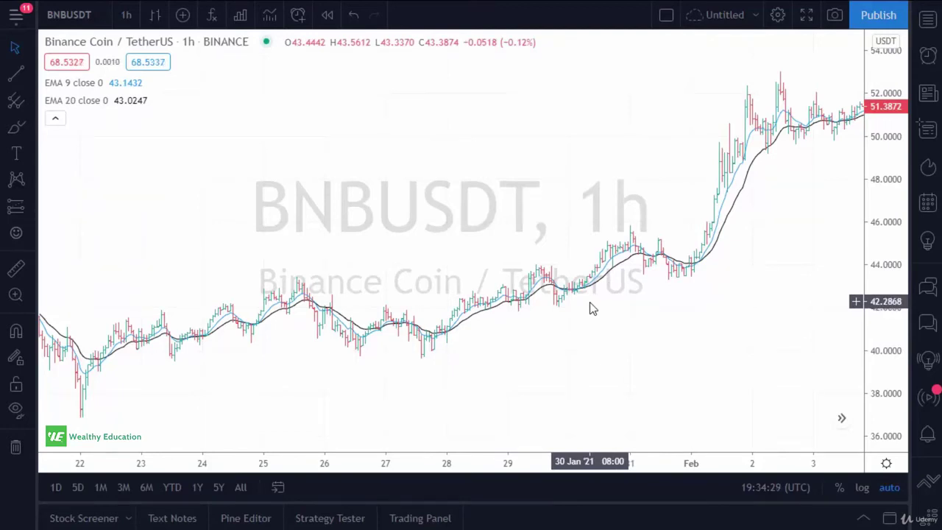
{"action": "left_click_drag", "start_coordinate": [593, 309], "coordinate": [378, 362]}
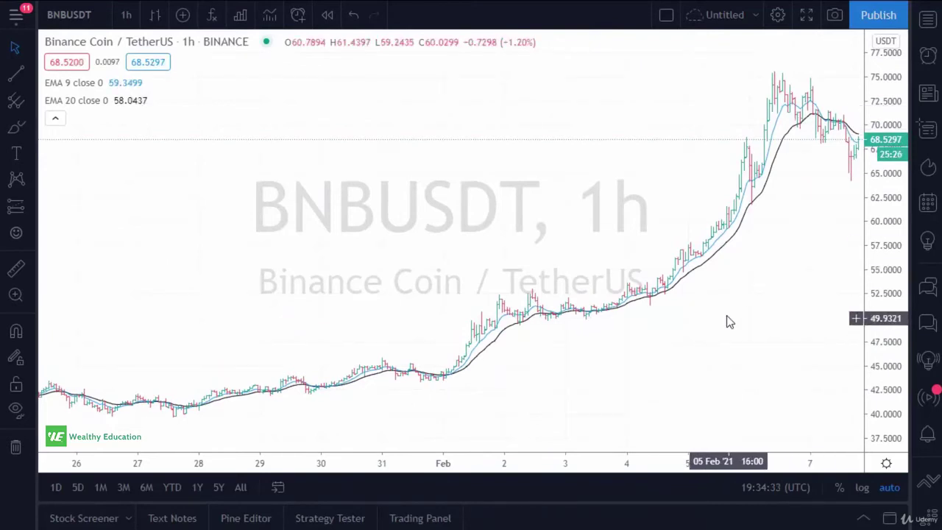
{"action": "scroll", "coordinate": [725, 324], "scroll_direction": "down", "scroll_amount": 2}
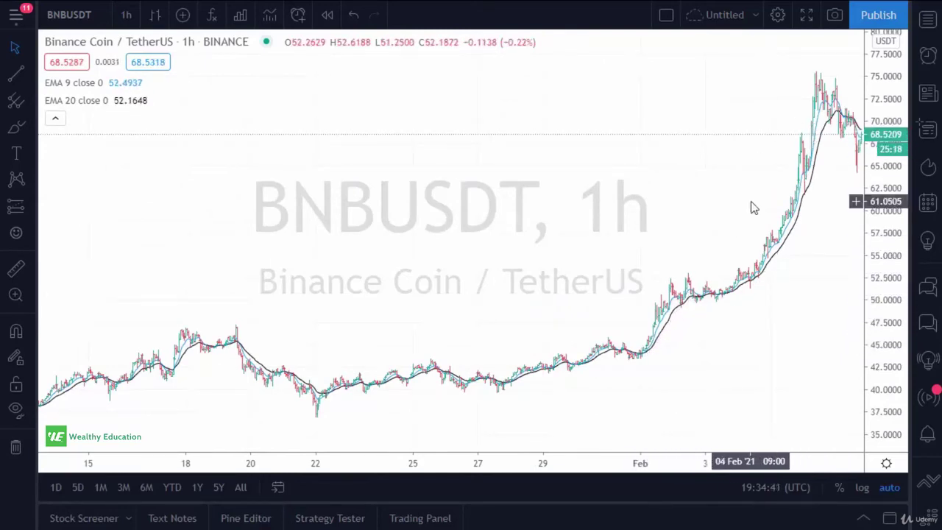
{"action": "left_click_drag", "start_coordinate": [593, 157], "coordinate": [518, 155]}
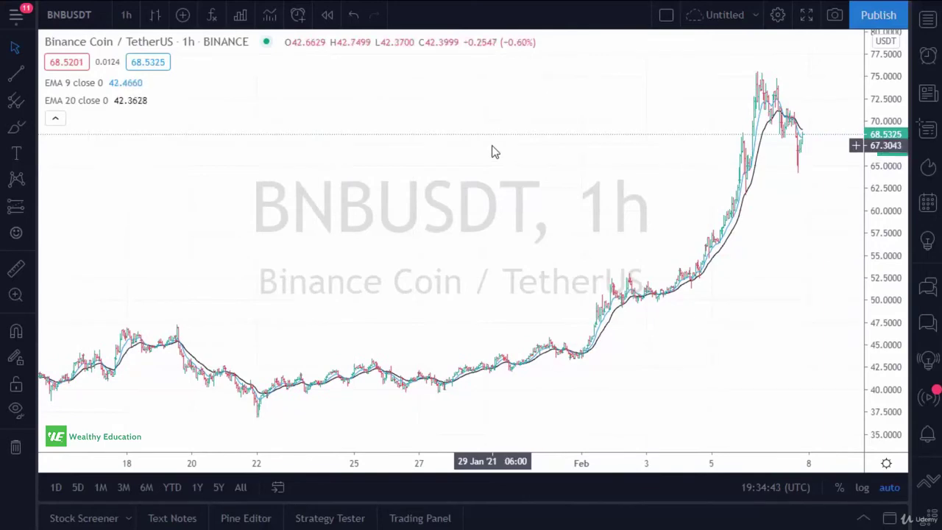
Switch the BNBUSDT chart interval to 1 day and show the price history back to late 2018.
{"action": "left_click", "coordinate": [126, 15]}
{"action": "left_click", "coordinate": [175, 450]}
{"action": "scroll", "coordinate": [441, 244], "scroll_direction": "down", "scroll_amount": 5}
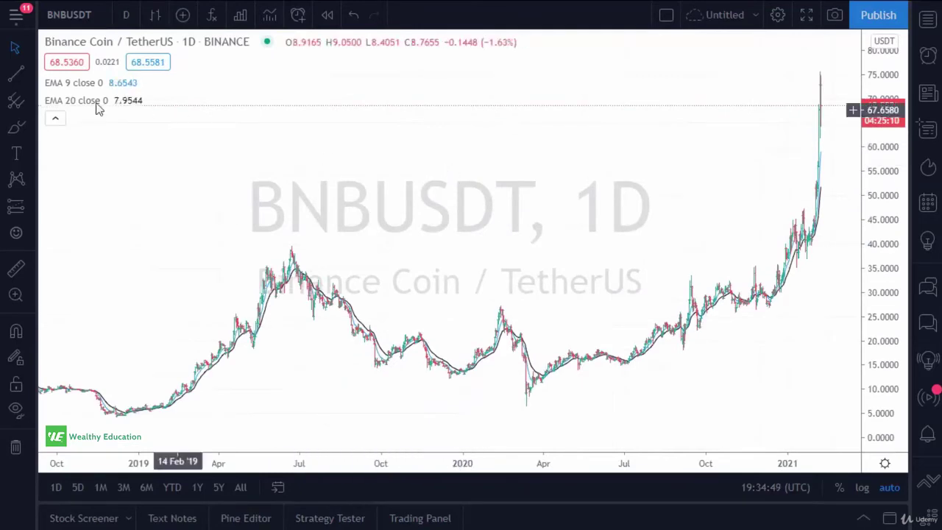
Change the 9-period EMA's length to 50 and apply it.
{"action": "mouse_move", "coordinate": [117, 86]}
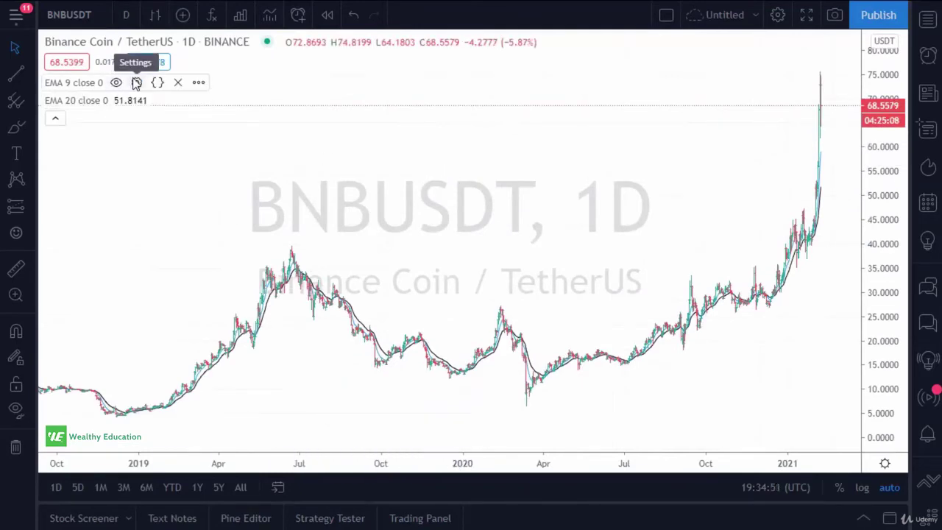
{"action": "left_click", "coordinate": [137, 83]}
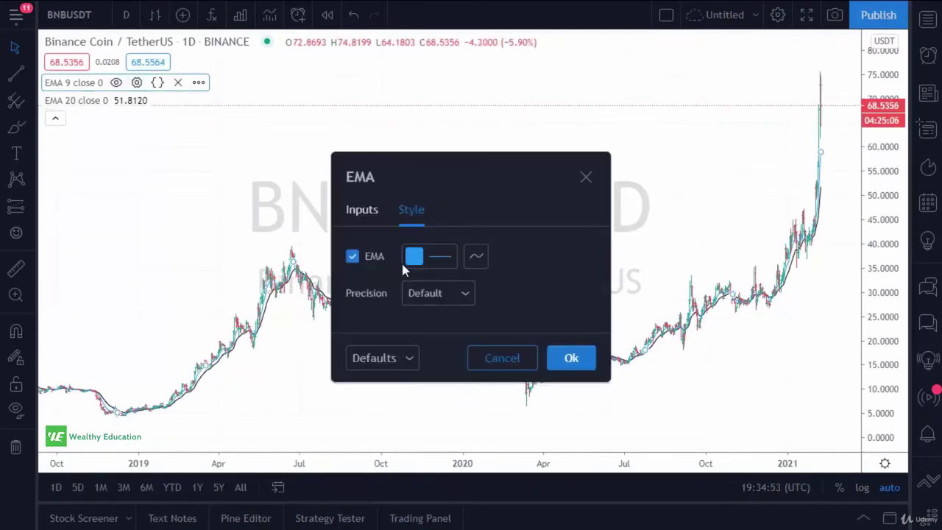
{"action": "left_click", "coordinate": [361, 209]}
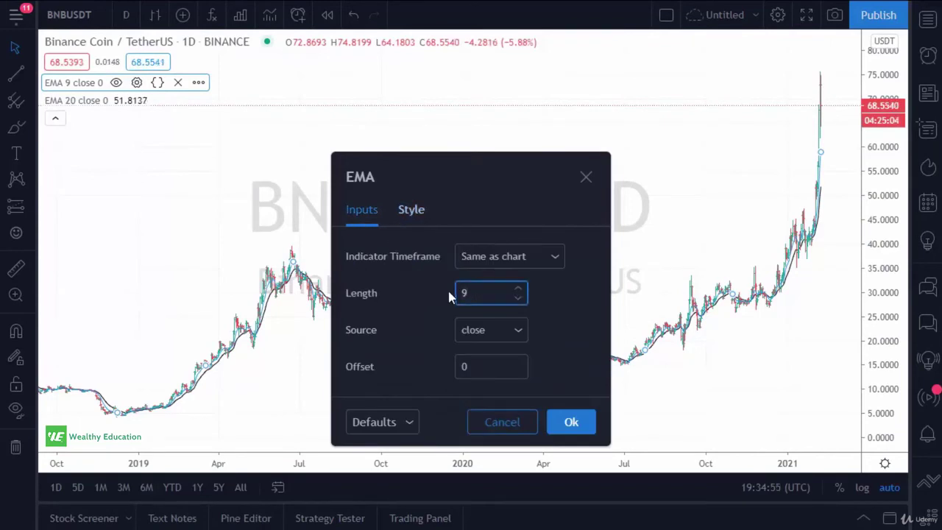
{"action": "left_click", "coordinate": [568, 422]}
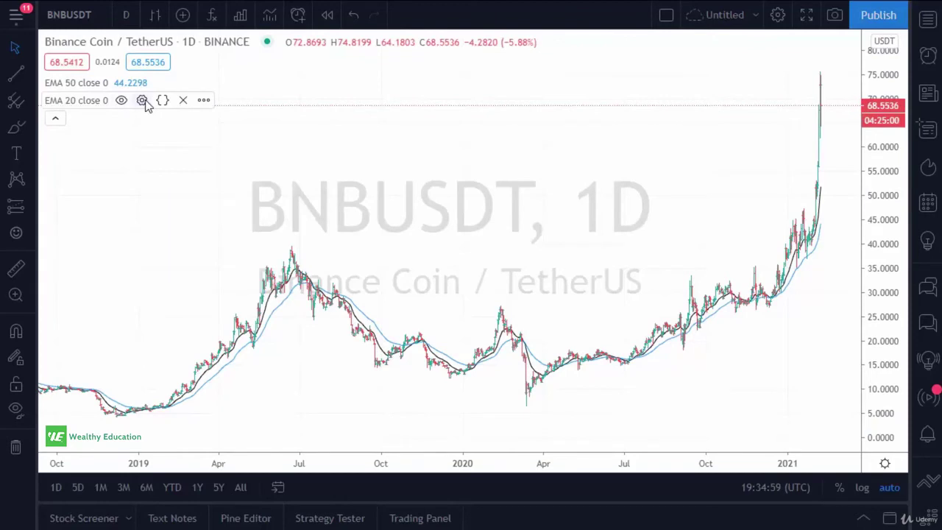
Change the 20-period EMA's length to 200 and apply it.
{"action": "left_click", "coordinate": [142, 100]}
{"action": "left_click", "coordinate": [471, 261]}
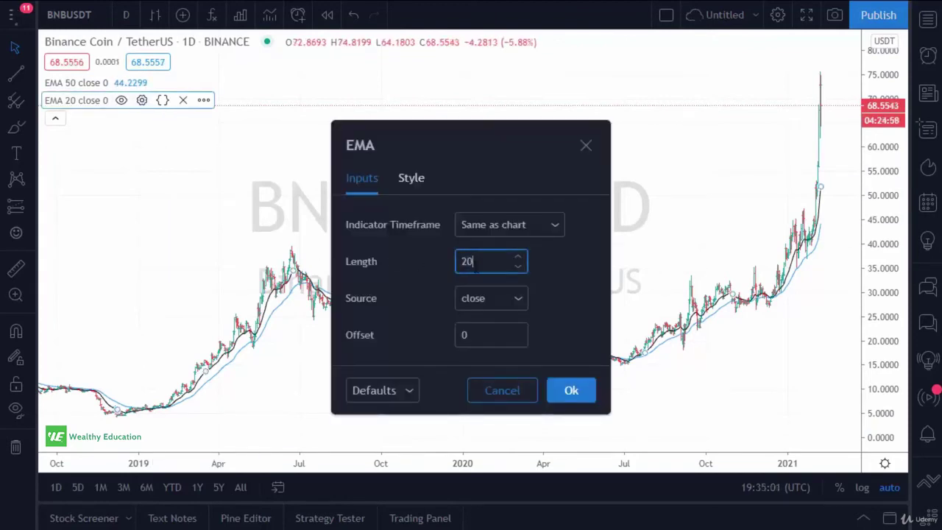
{"action": "type", "text": "0"}
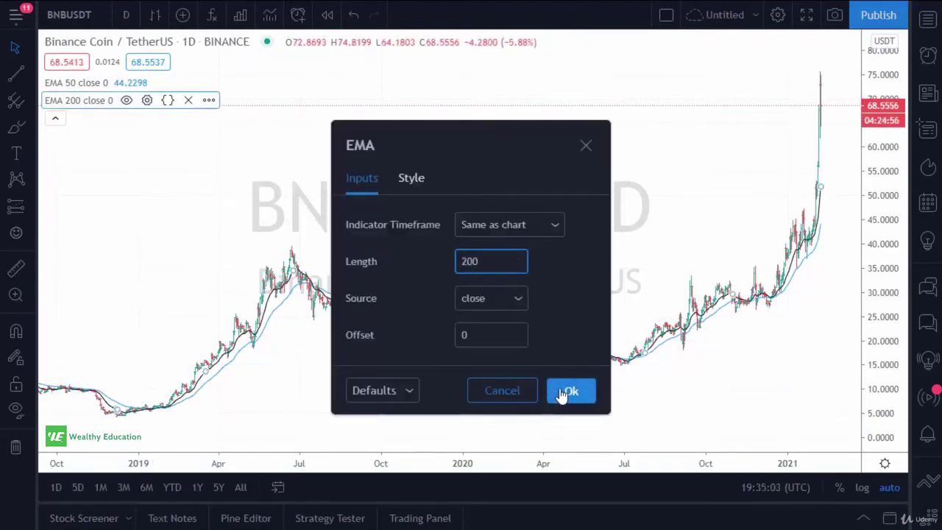
{"action": "left_click", "coordinate": [561, 390]}
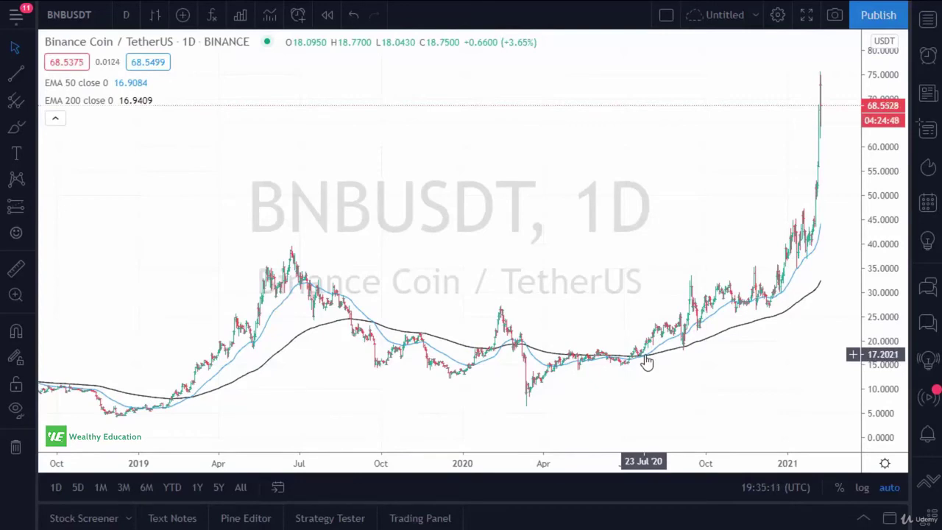
Examine the 50- and 200-period EMA crossovers on the daily chart from 2019 through early 2021.
{"action": "scroll", "coordinate": [452, 351], "scroll_direction": "up", "scroll_amount": 4}
{"action": "left_click_drag", "start_coordinate": [452, 351], "coordinate": [535, 350]}
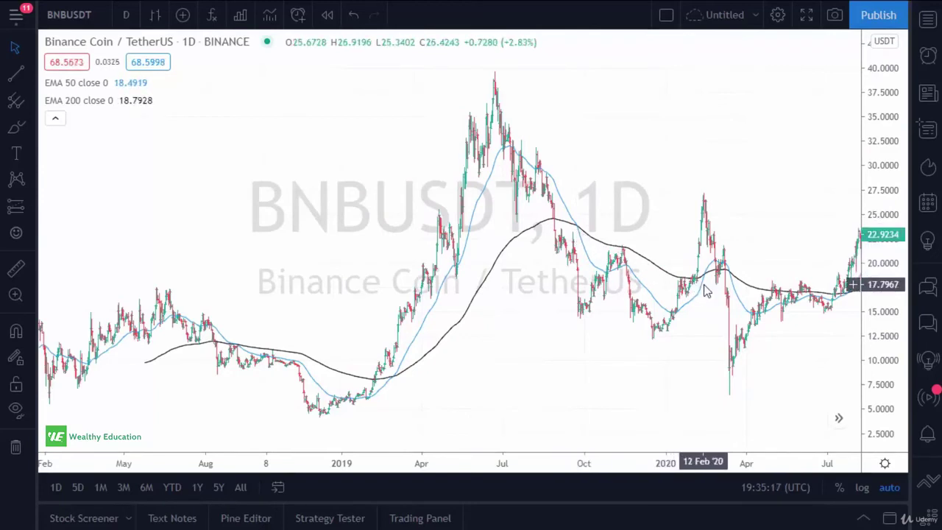
{"action": "left_click_drag", "start_coordinate": [660, 371], "coordinate": [574, 376]}
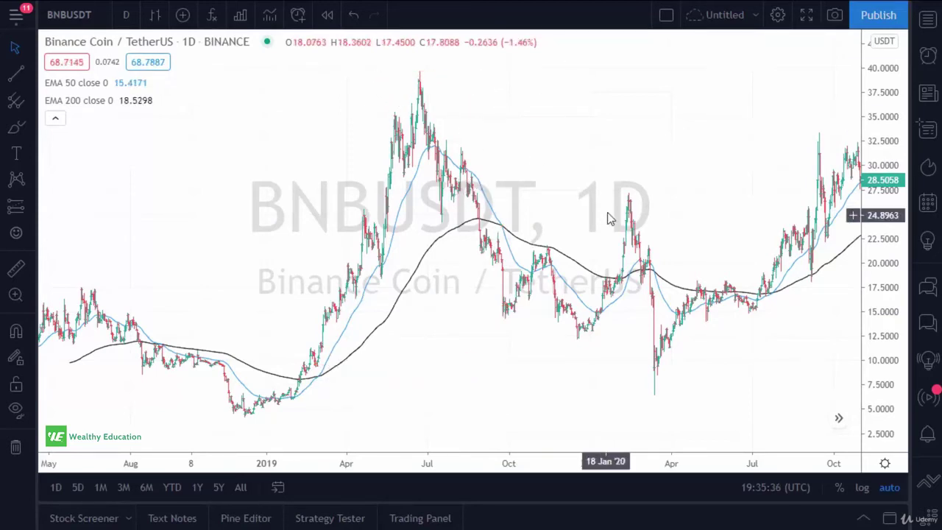
{"action": "left_click_drag", "start_coordinate": [608, 212], "coordinate": [505, 190]}
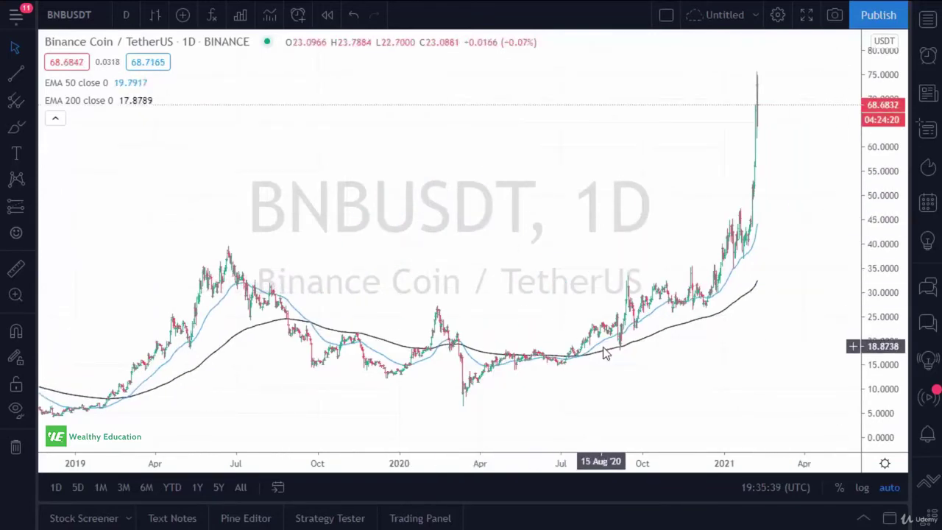
{"action": "left_click_drag", "start_coordinate": [702, 387], "coordinate": [610, 405]}
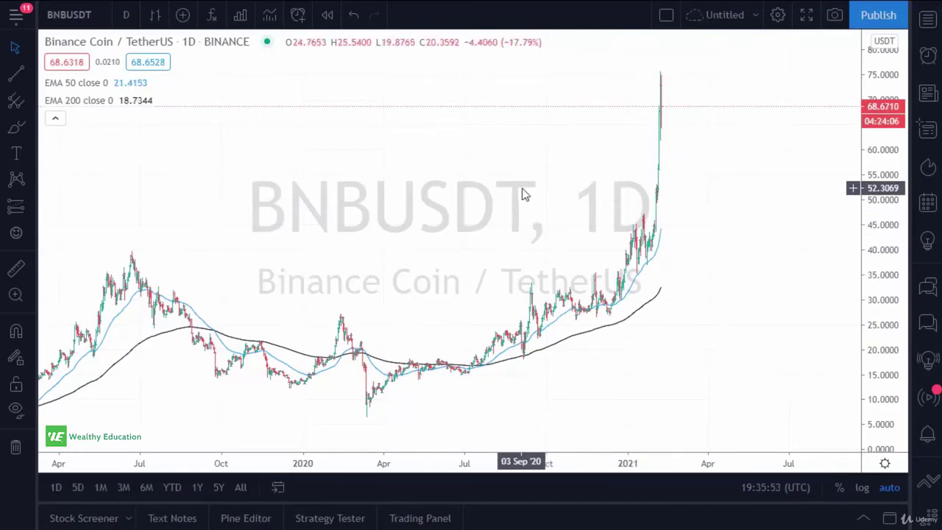
Remove all indicators from the daily BNBUSDT chart and add the built-in MACD indicator.
{"action": "right_click", "coordinate": [322, 135]}
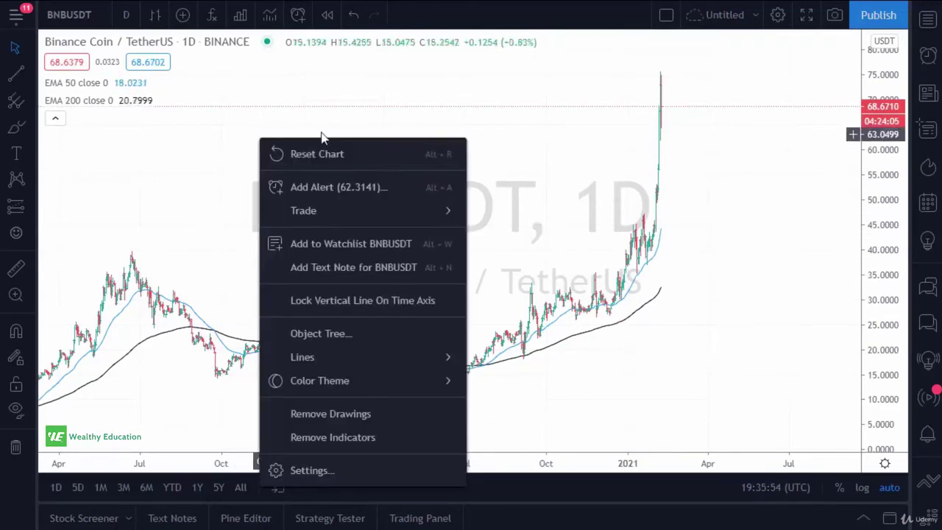
{"action": "left_click", "coordinate": [378, 435]}
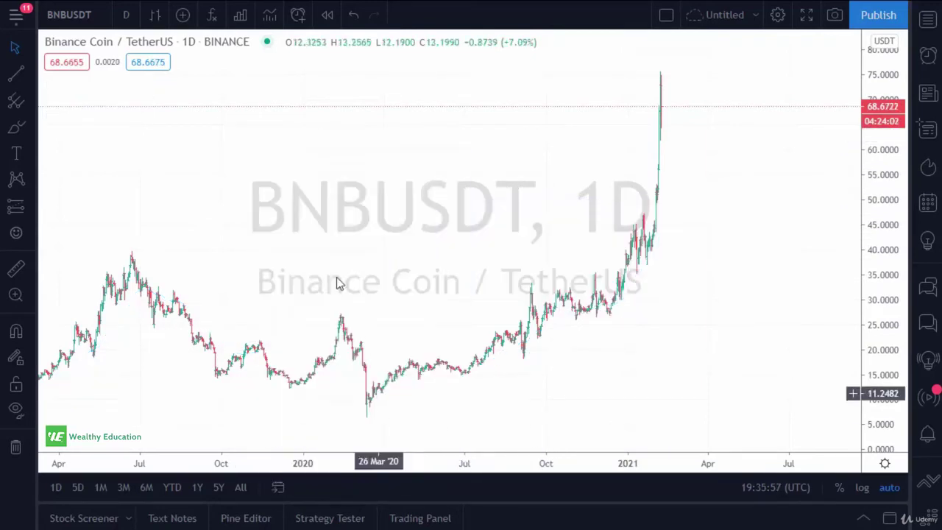
{"action": "left_click", "coordinate": [211, 16]}
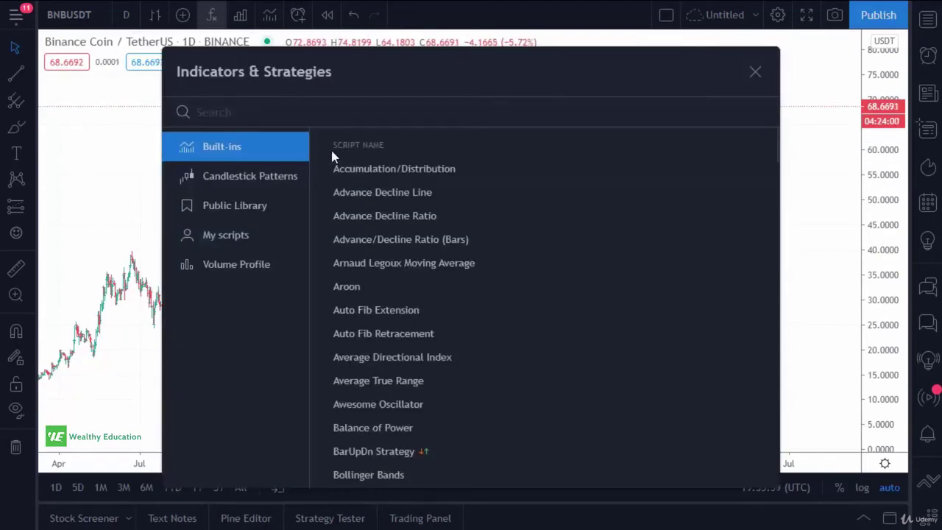
{"action": "type", "text": "macd"}
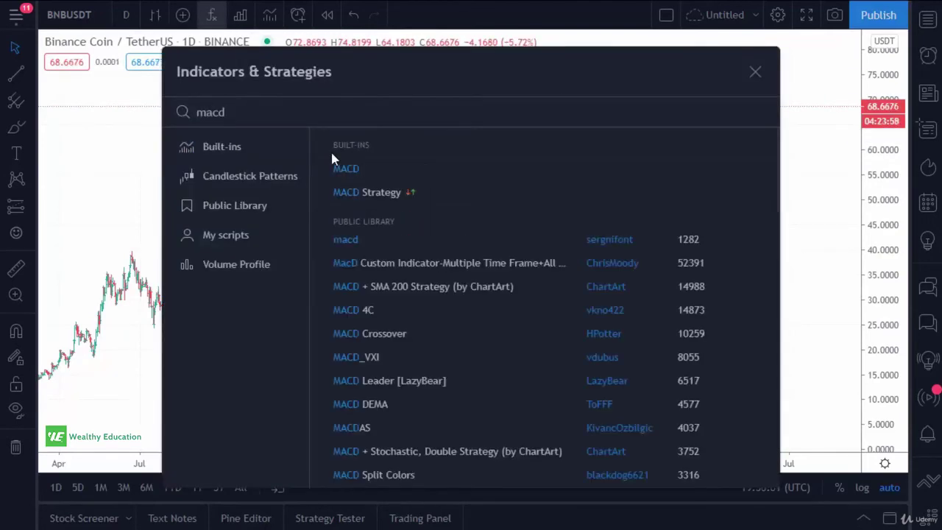
{"action": "left_click", "coordinate": [360, 176]}
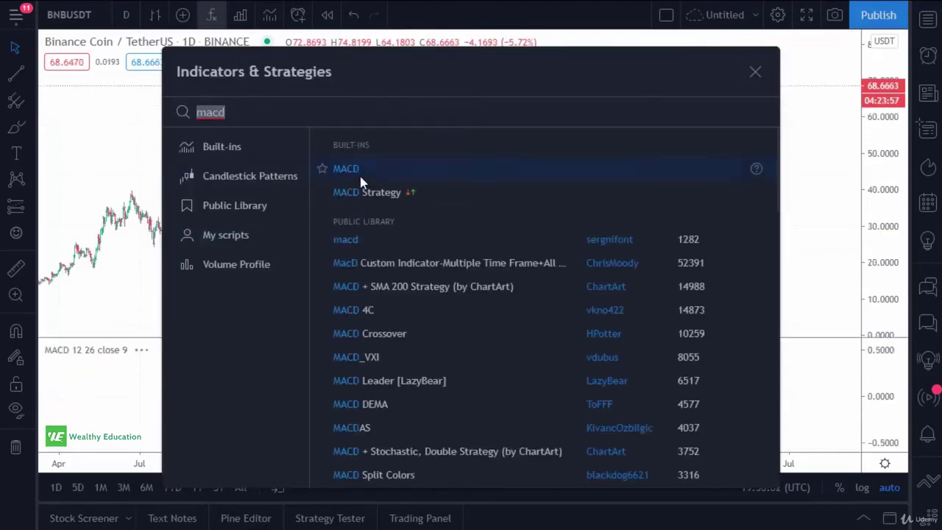
{"action": "left_click", "coordinate": [755, 73]}
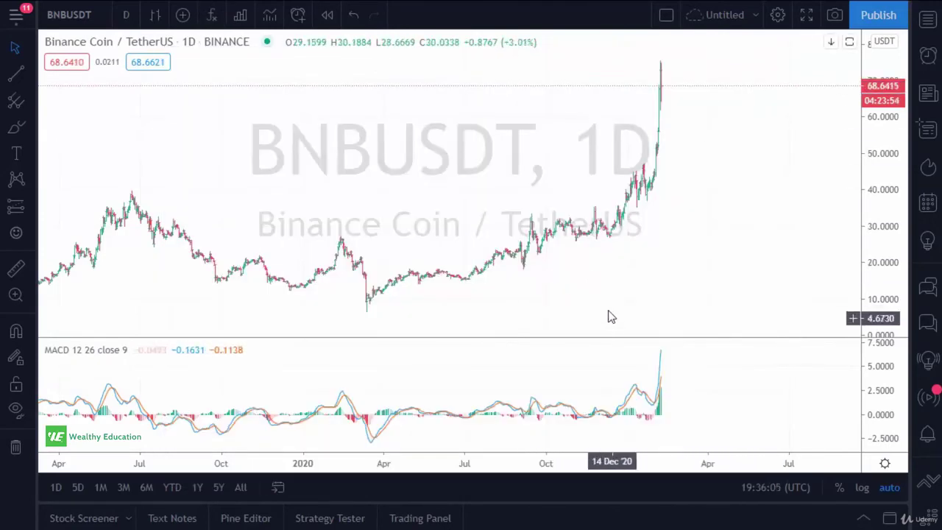
Examine the MACD line crossovers against price on the daily BNBUSDT chart from mid-2020 to February 2021.
{"action": "scroll", "coordinate": [582, 302], "scroll_direction": "up", "scroll_amount": 5}
{"action": "scroll", "coordinate": [661, 265], "scroll_direction": "up", "scroll_amount": 3}
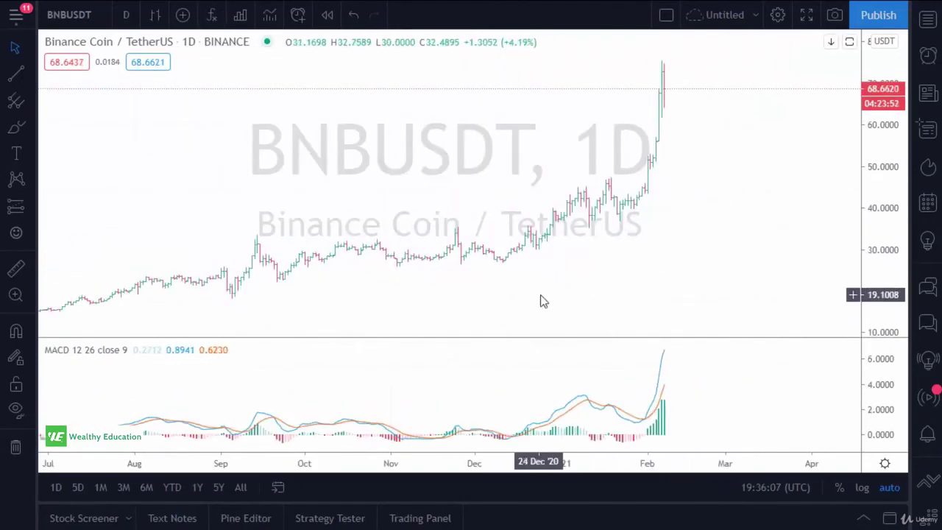
{"action": "left_click_drag", "start_coordinate": [541, 301], "coordinate": [600, 309]}
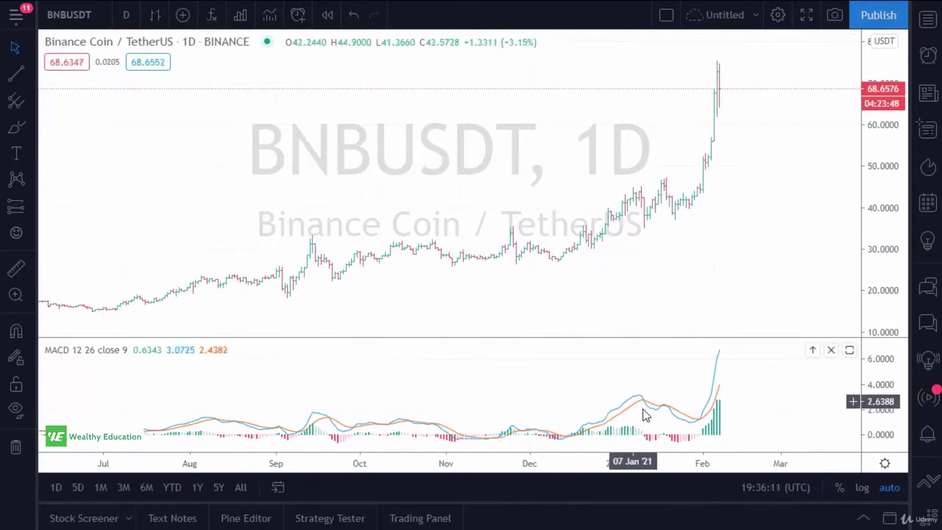
{"action": "mouse_move", "coordinate": [161, 351]}
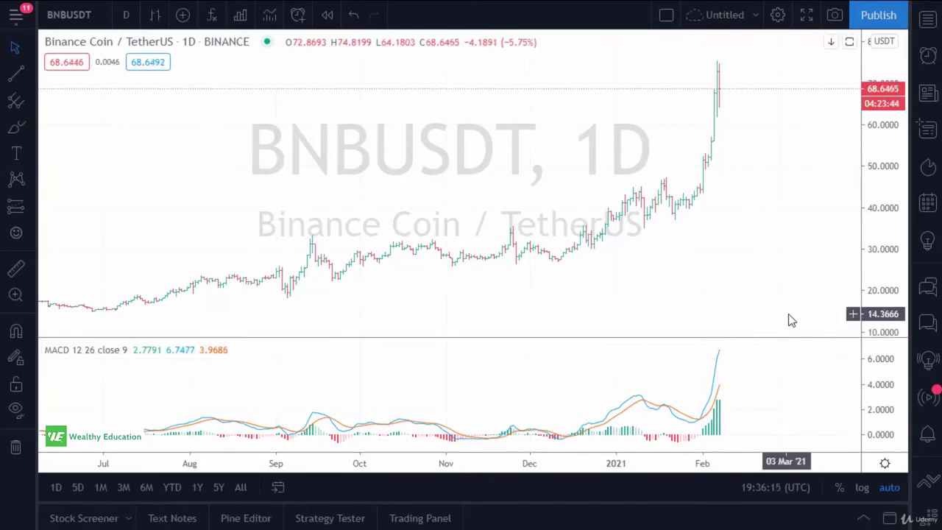
{"action": "scroll", "coordinate": [750, 283], "scroll_direction": "up", "scroll_amount": 1}
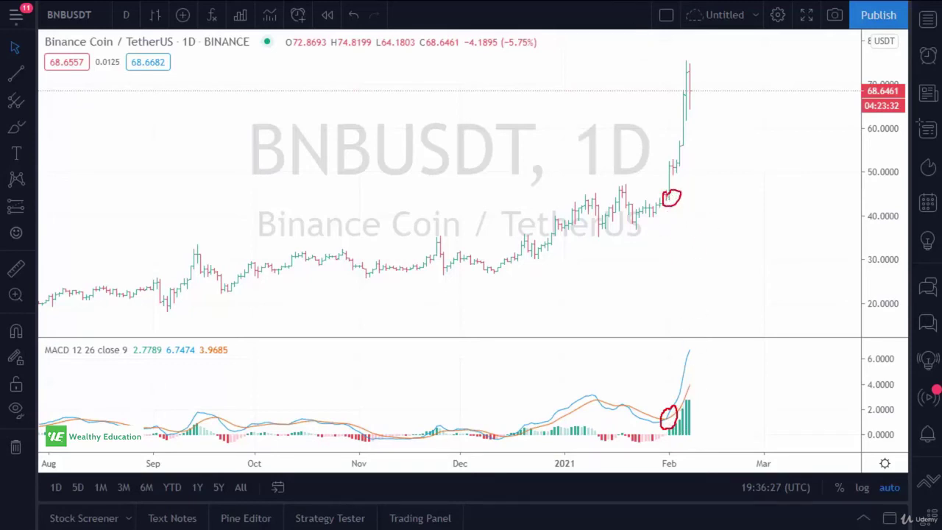
{"action": "scroll", "coordinate": [553, 316], "scroll_direction": "down", "scroll_amount": 4}
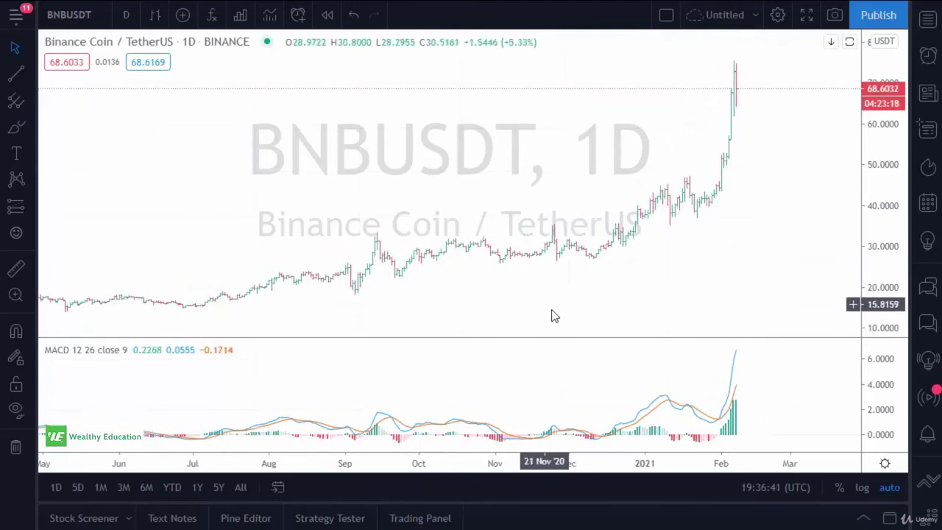
{"action": "scroll", "coordinate": [626, 320], "scroll_direction": "up", "scroll_amount": 5}
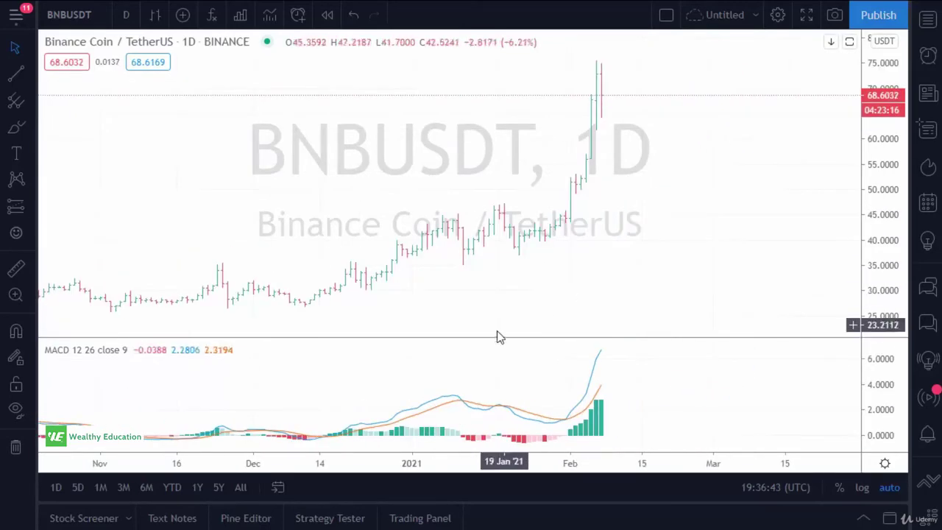
Switch the BNBUSDT chart to the 1-hour interval and circle the MACD lines near the zero level late on 7 February.
{"action": "left_click", "coordinate": [126, 15]}
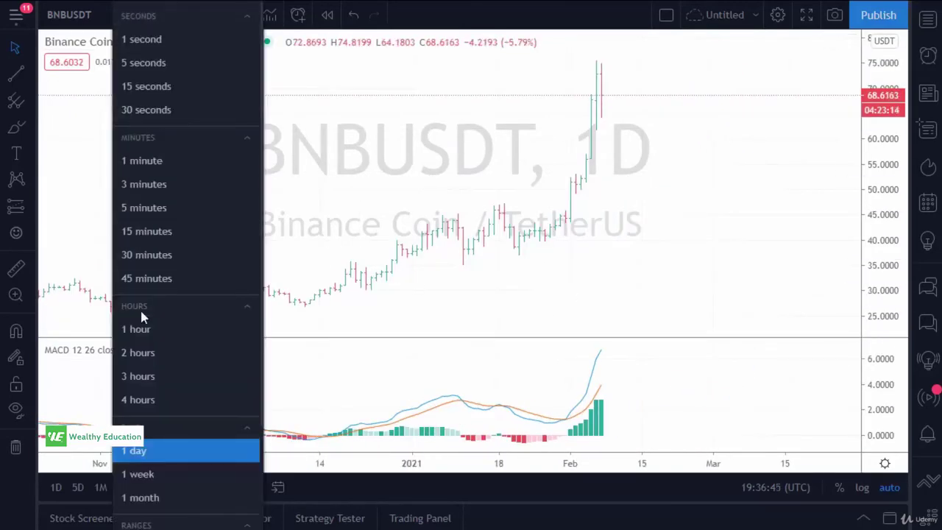
{"action": "left_click", "coordinate": [158, 328]}
{"action": "scroll", "coordinate": [507, 250], "scroll_direction": "down", "scroll_amount": 1}
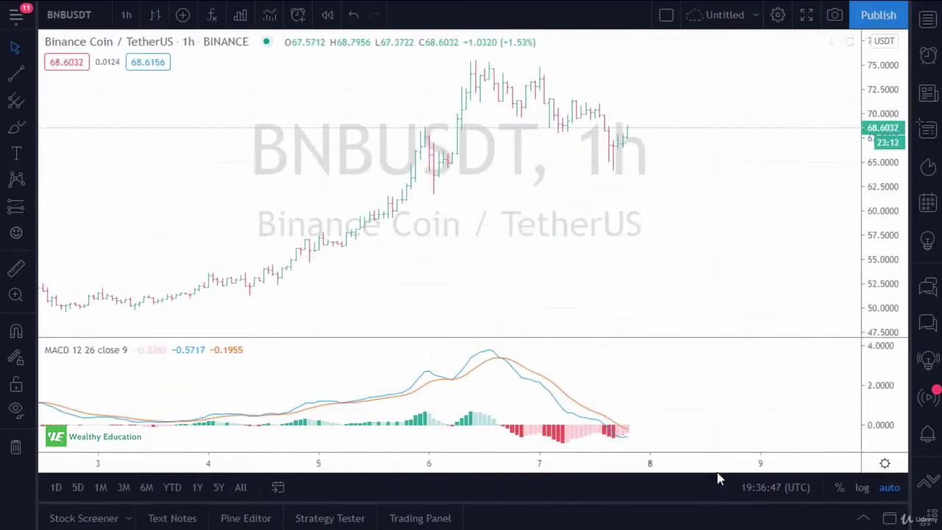
{"action": "left_click_drag", "start_coordinate": [479, 315], "coordinate": [649, 203]}
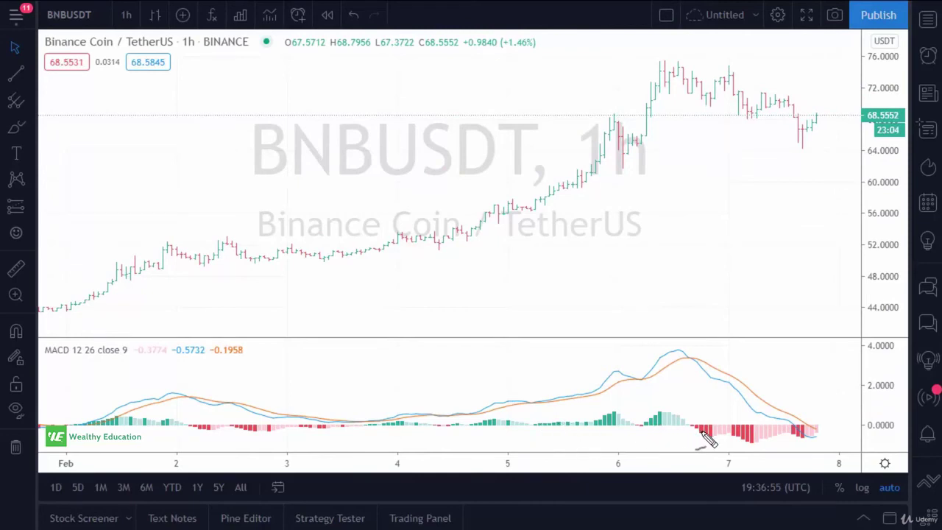
{"action": "mouse_move", "coordinate": [805, 425]}
{"action": "left_mouse_down"}
{"action": "mouse_move", "coordinate": [790, 429]}
{"action": "mouse_move", "coordinate": [811, 433]}
{"action": "mouse_move", "coordinate": [800, 437]}
{"action": "left_mouse_up"}
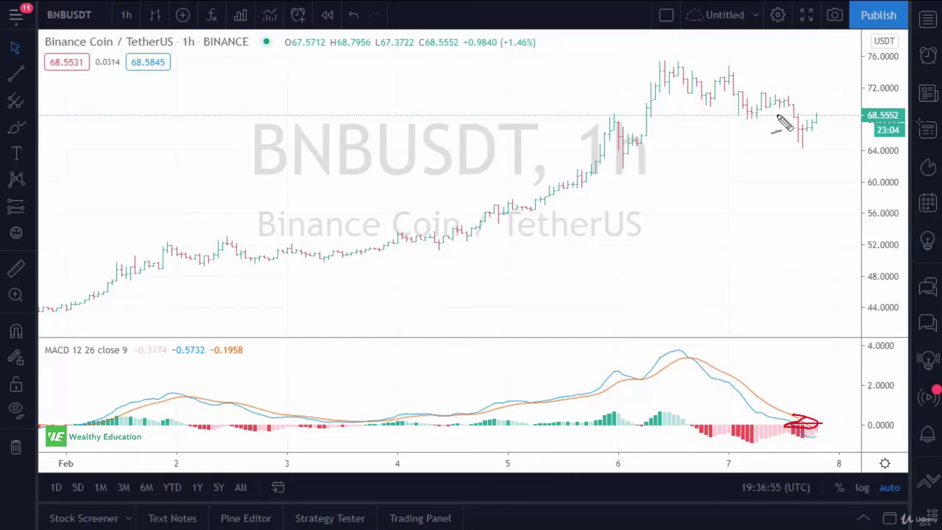
Examine the hourly BNBUSDT MACD crossovers against price from 23 January to 7 February.
{"action": "left_click_drag", "start_coordinate": [454, 181], "coordinate": [689, 145]}
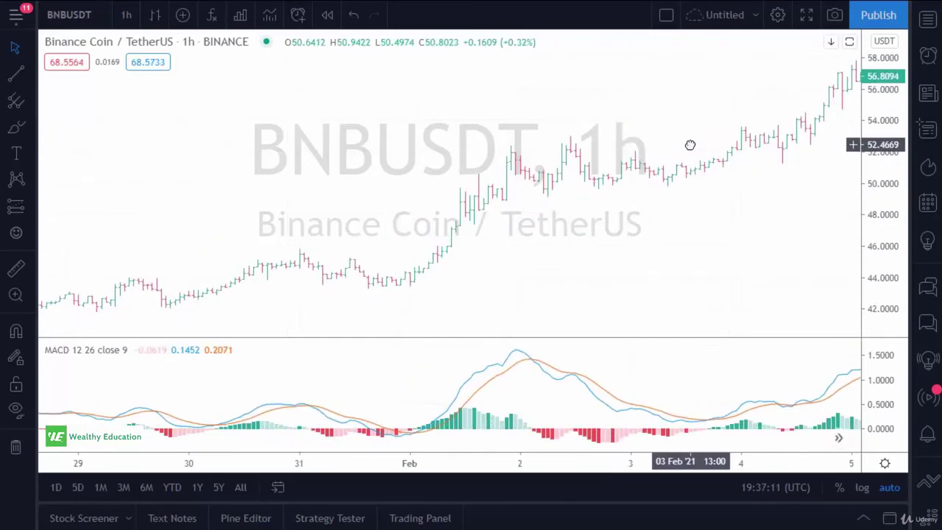
{"action": "left_click_drag", "start_coordinate": [264, 240], "coordinate": [621, 326]}
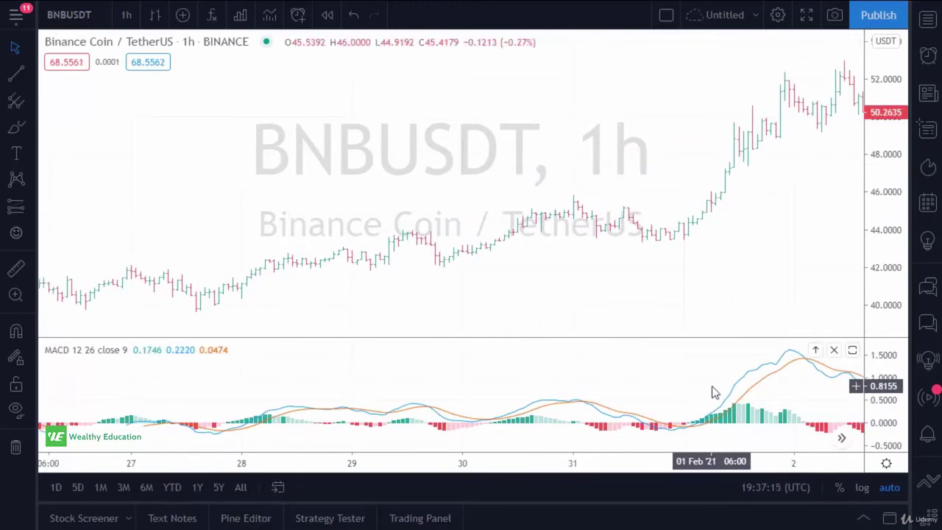
{"action": "left_click_drag", "start_coordinate": [697, 377], "coordinate": [576, 373]}
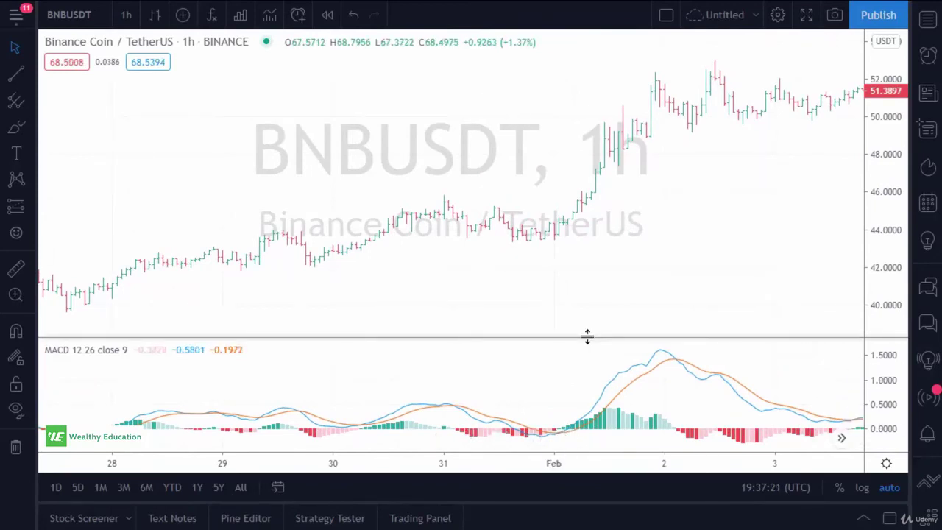
{"action": "scroll", "coordinate": [595, 236], "scroll_direction": "down", "scroll_amount": 5}
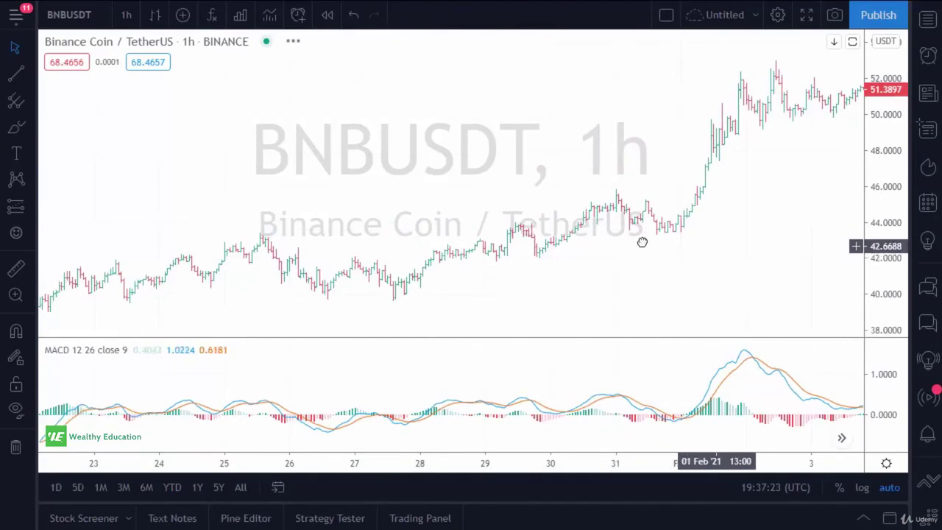
{"action": "left_click_drag", "start_coordinate": [641, 242], "coordinate": [332, 217]}
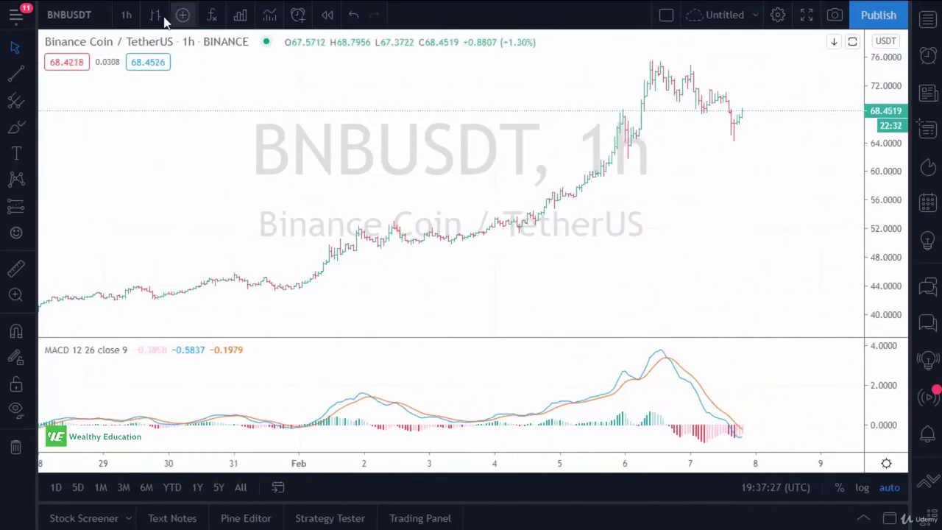
Switch to the 30-minute XLMUSDT chart and remove all its indicators.
{"action": "key", "text": "ctrl+Tab"}
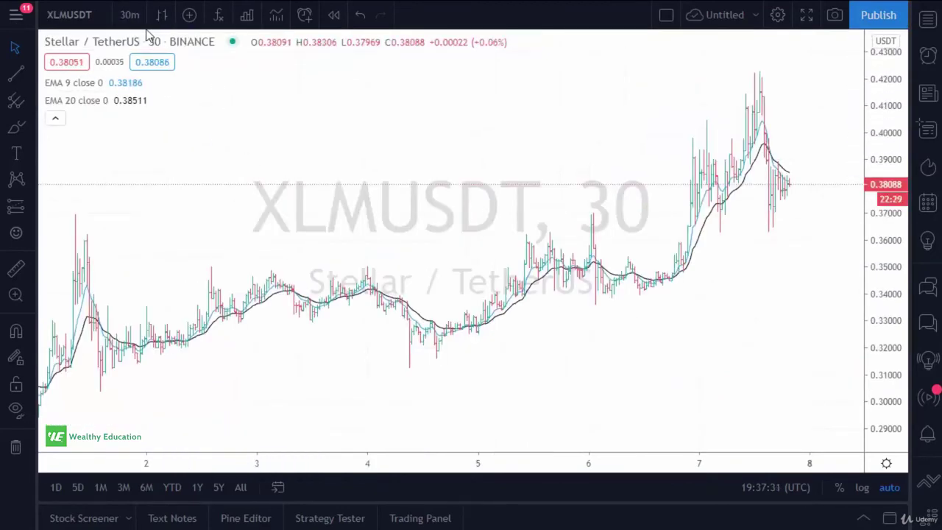
{"action": "right_click", "coordinate": [290, 138]}
{"action": "left_click", "coordinate": [323, 434]}
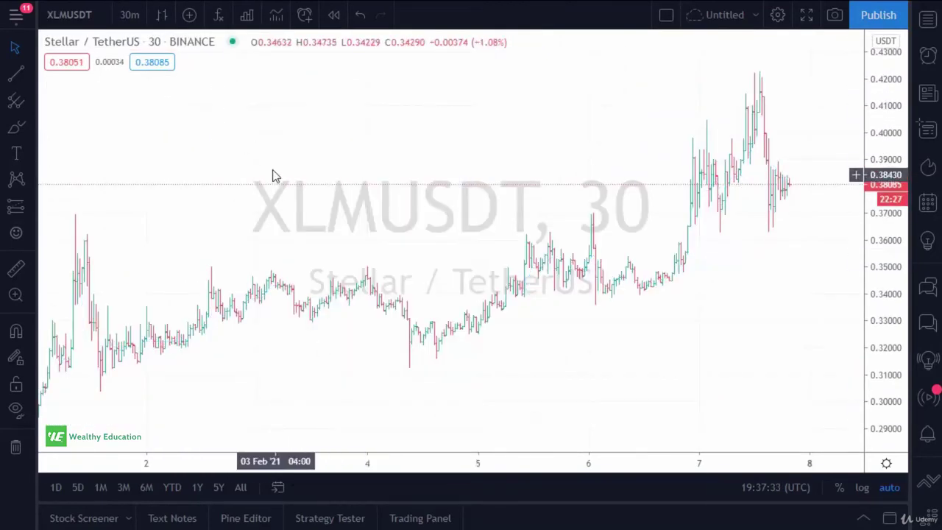
Add the built-in MACD indicator to the 30-minute XLMUSDT chart.
{"action": "left_click", "coordinate": [218, 15]}
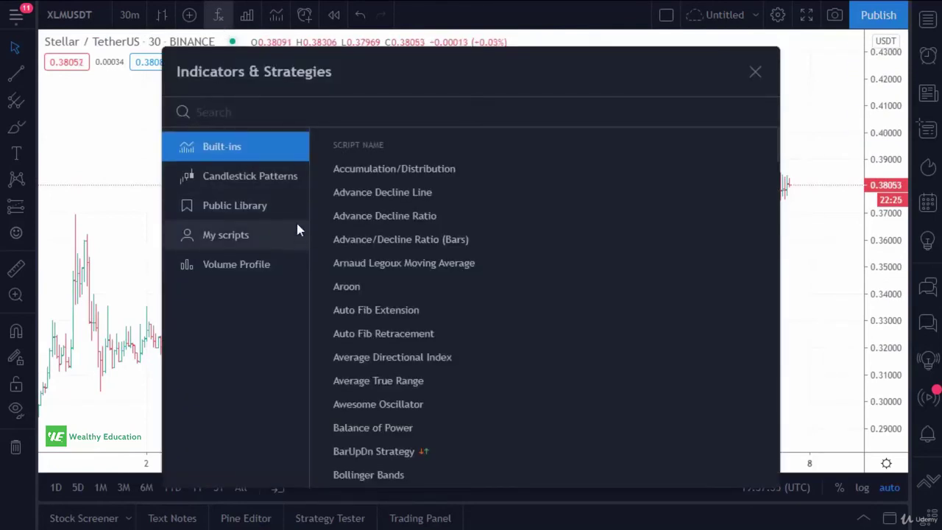
{"action": "type", "text": "macd"}
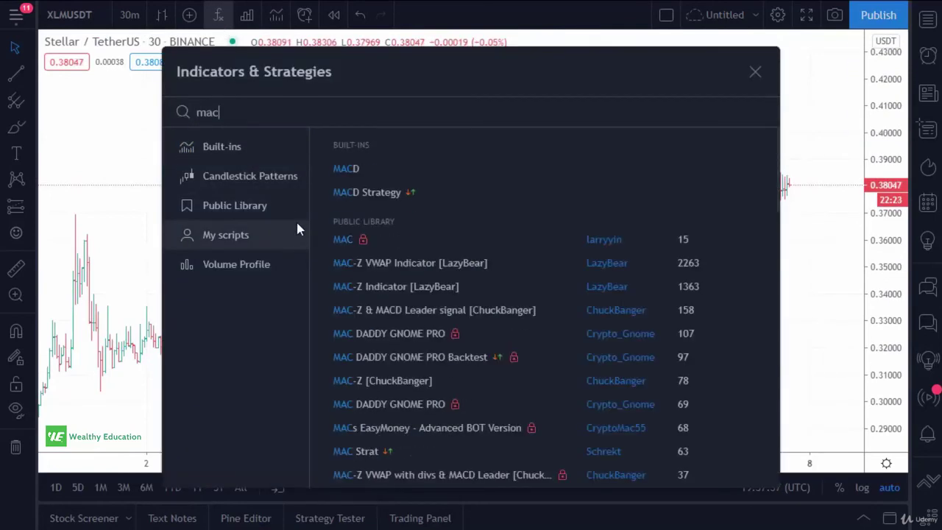
{"action": "left_click", "coordinate": [328, 166]}
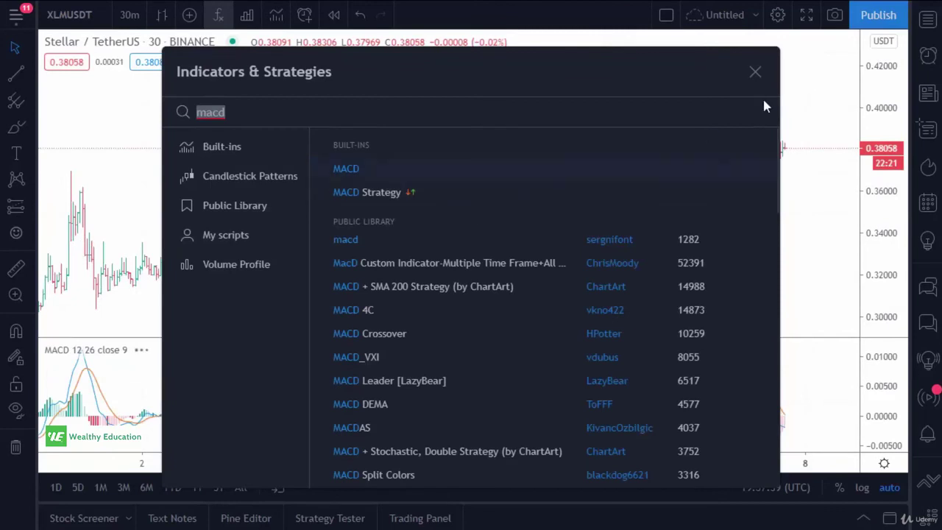
{"action": "left_click", "coordinate": [755, 71]}
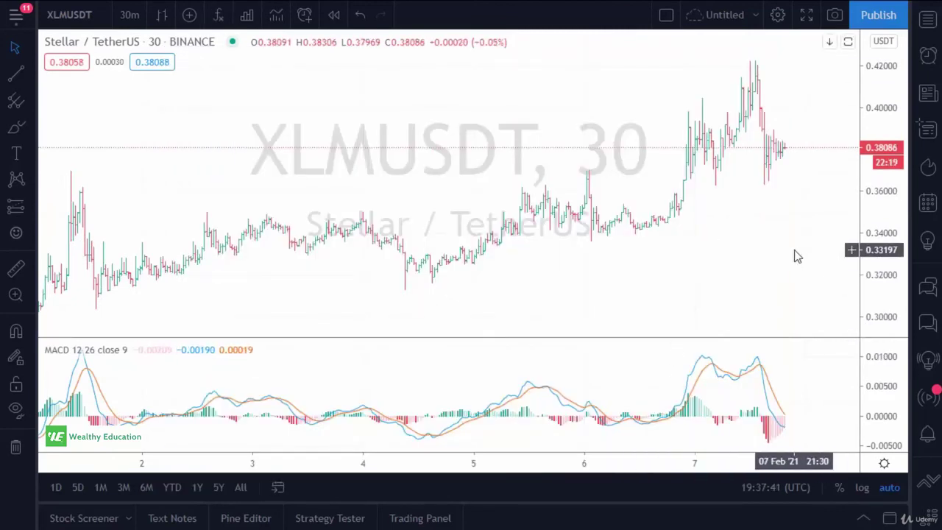
Draw a trend line over the two MACD peaks of 7 February, with its start extended slightly before the first peak.
{"action": "left_click_drag", "start_coordinate": [772, 245], "coordinate": [714, 248]}
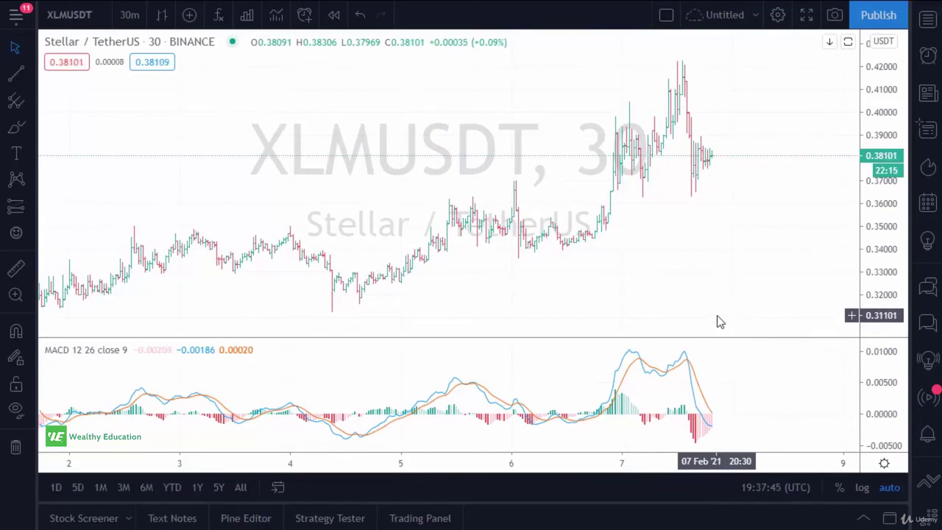
{"action": "left_click", "coordinate": [15, 74]}
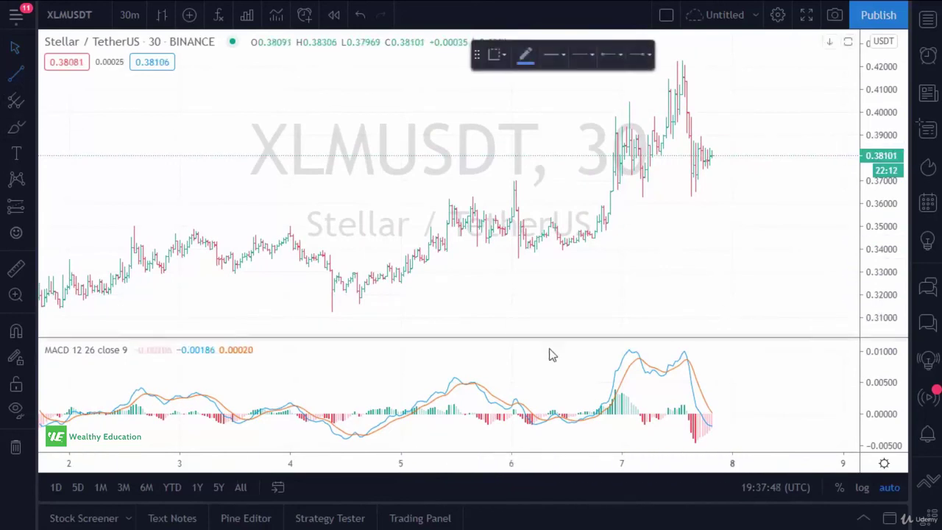
{"action": "left_click", "coordinate": [627, 347]}
{"action": "left_click", "coordinate": [712, 353]}
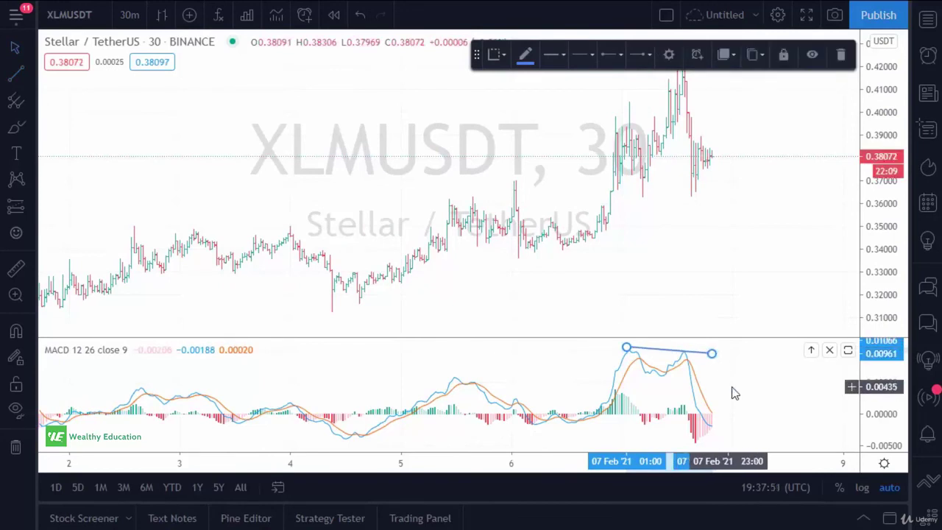
{"action": "left_click_drag", "start_coordinate": [628, 353], "coordinate": [617, 349]}
{"action": "left_click", "coordinate": [595, 354]}
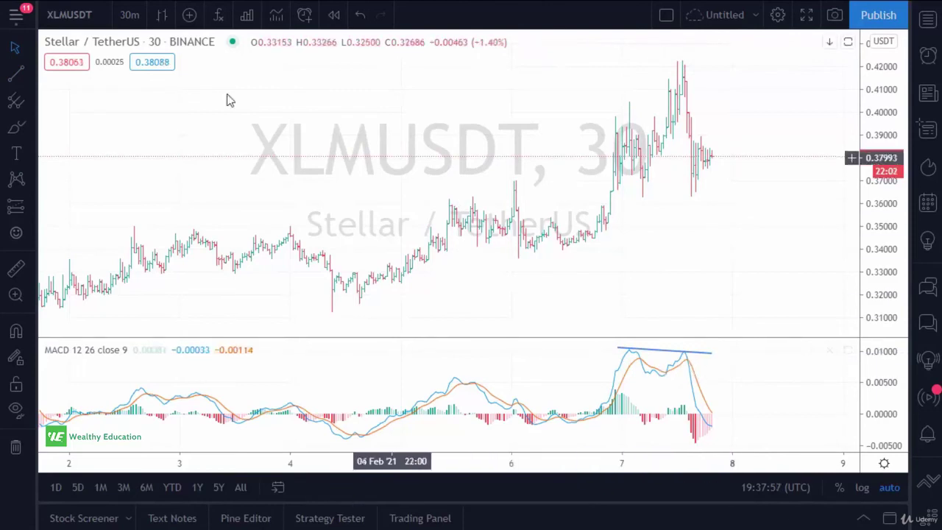
Draw a rising trend line over the price highs from about 0.3976 on 6 February 22:00 to 7 February 16:00.
{"action": "left_click", "coordinate": [16, 75]}
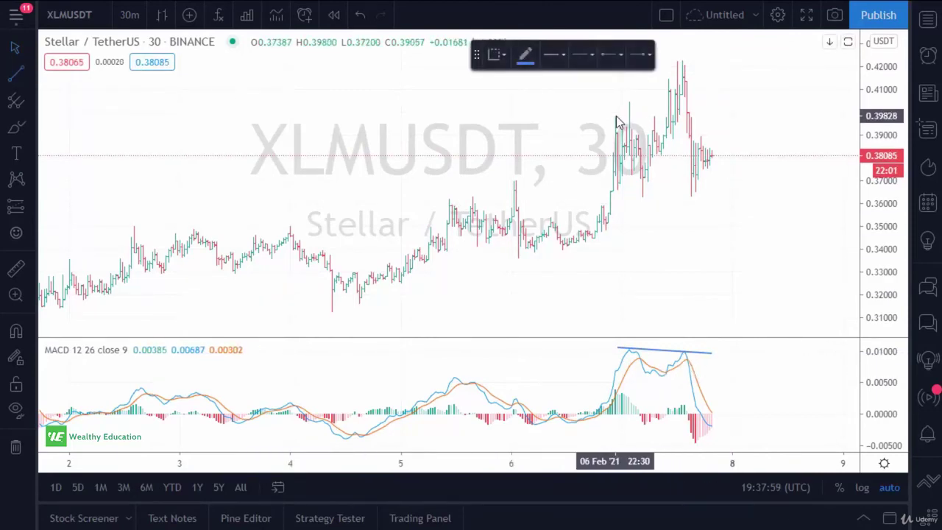
{"action": "left_click", "coordinate": [613, 117]}
{"action": "left_click", "coordinate": [695, 50]}
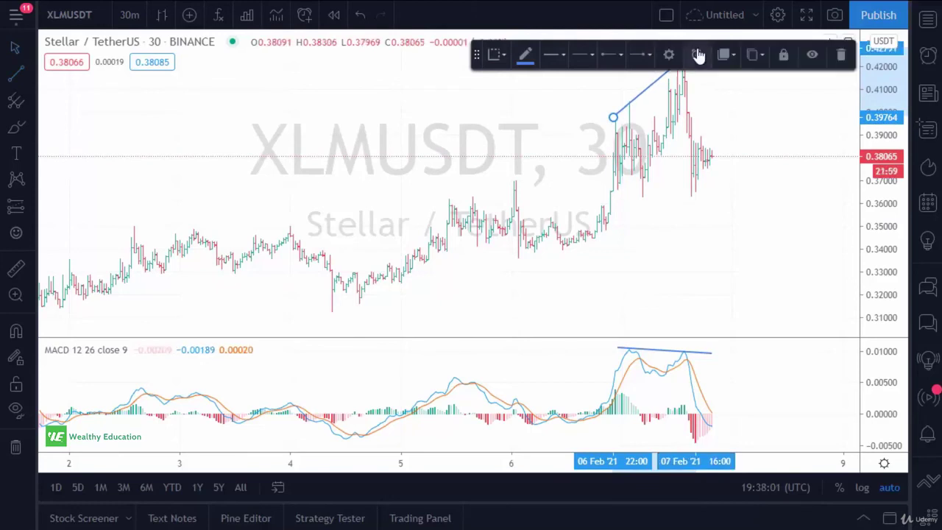
{"action": "left_click", "coordinate": [731, 152]}
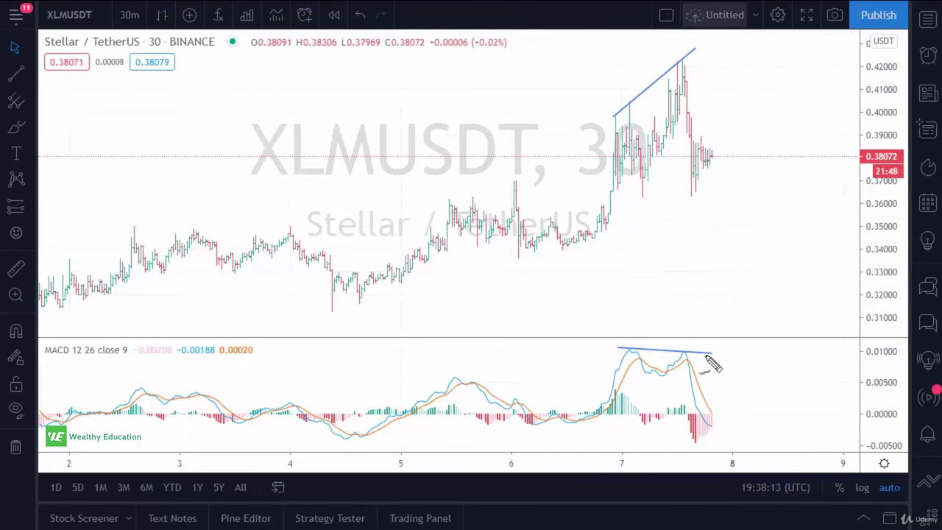
Mark the price peak, the latest MACD crossover and the latest price freehand, and sketch a downward arrow below the price.
{"action": "left_click_drag", "start_coordinate": [736, 373], "coordinate": [763, 372]}
{"action": "left_click_drag", "start_coordinate": [660, 52], "coordinate": [692, 50]}
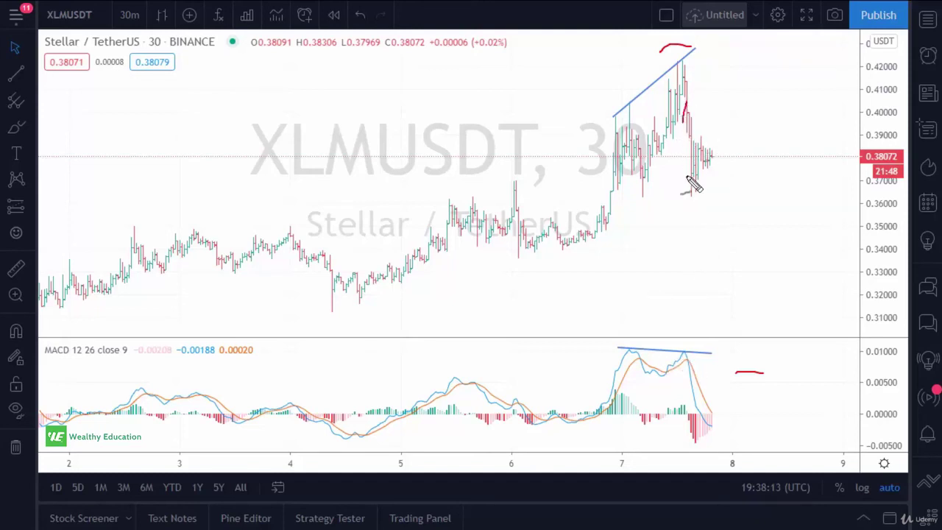
{"action": "left_click_drag", "start_coordinate": [696, 416], "coordinate": [715, 418]}
{"action": "mouse_move", "coordinate": [699, 157]}
{"action": "left_mouse_down"}
{"action": "mouse_move", "coordinate": [713, 154]}
{"action": "mouse_move", "coordinate": [719, 228]}
{"action": "mouse_move", "coordinate": [731, 232]}
{"action": "left_mouse_up"}
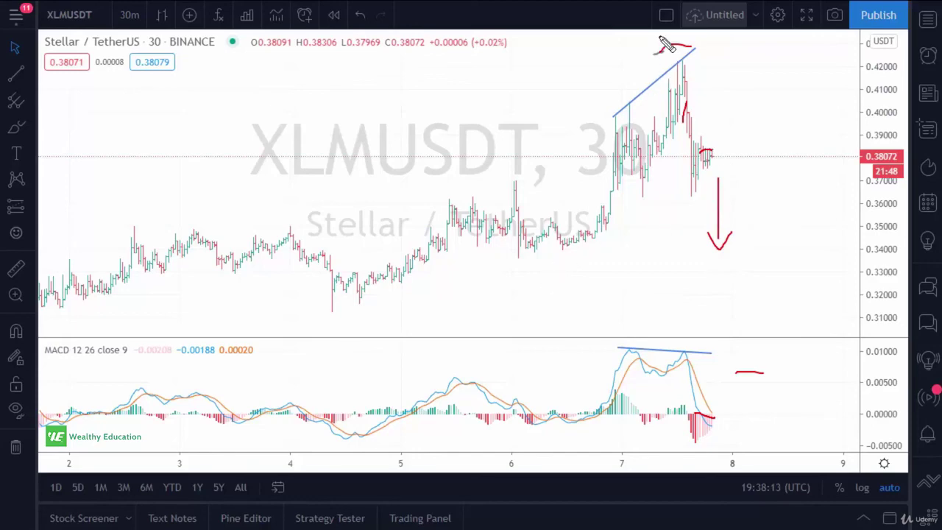
Clear the freehand marks and remove all drawings from the XLMUSDT chart.
{"action": "key", "text": "Escape"}
{"action": "right_click", "coordinate": [432, 111]}
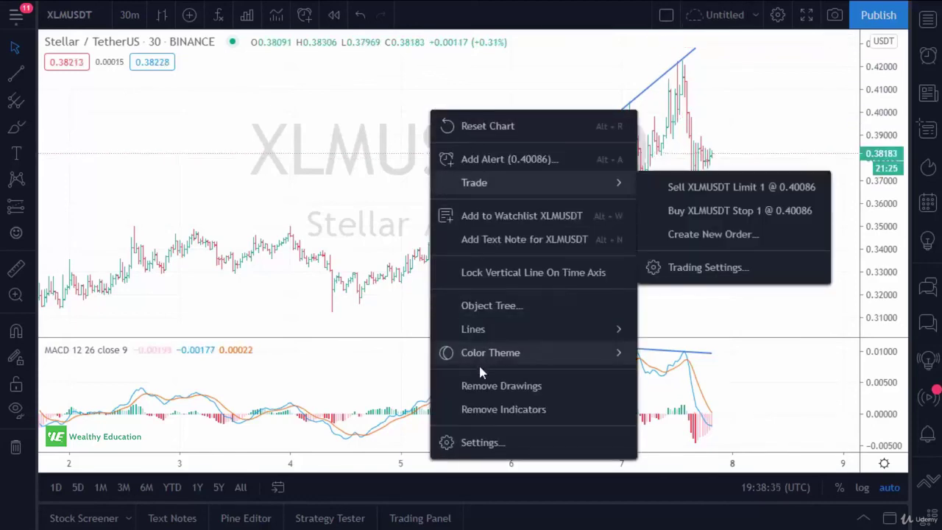
{"action": "left_click", "coordinate": [485, 391]}
Circle the three XLMUSDT price spikes of 29 January, 30 January and 1 February freehand.
{"action": "left_click_drag", "start_coordinate": [328, 202], "coordinate": [654, 150]}
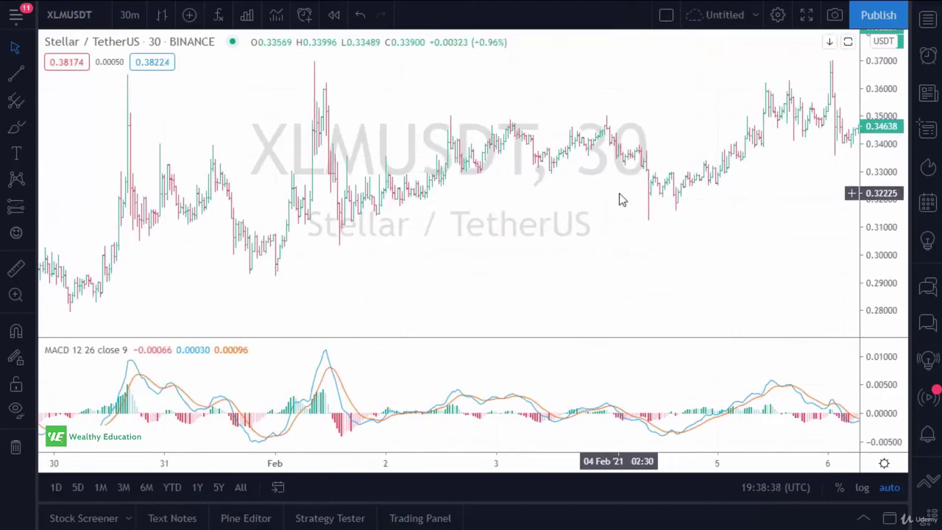
{"action": "left_click_drag", "start_coordinate": [448, 291], "coordinate": [582, 267]}
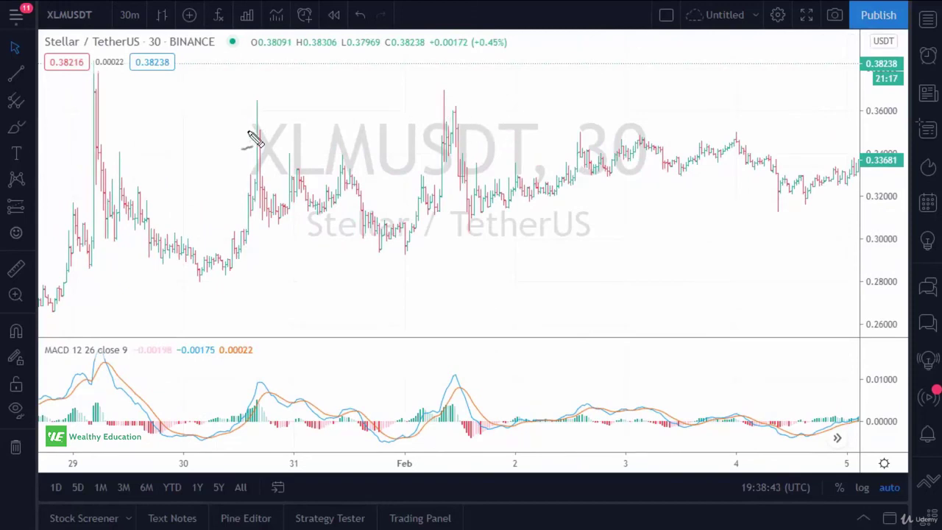
{"action": "left_click_drag", "start_coordinate": [81, 95], "coordinate": [72, 81]}
{"action": "mouse_move", "coordinate": [256, 88]}
{"action": "left_mouse_down"}
{"action": "mouse_move", "coordinate": [250, 93]}
{"action": "mouse_move", "coordinate": [257, 90]}
{"action": "left_mouse_up"}
{"action": "left_click_drag", "start_coordinate": [456, 103], "coordinate": [468, 109]}
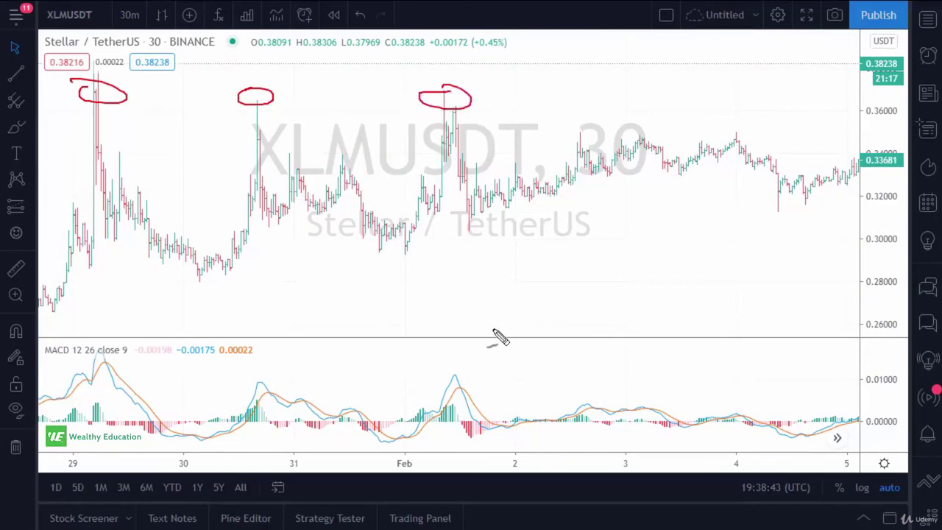
Circle the MACD crossover of 1 February and the sideways price range between 2 and 4 February.
{"action": "mouse_move", "coordinate": [469, 377]}
{"action": "left_mouse_down"}
{"action": "mouse_move", "coordinate": [459, 405]}
{"action": "mouse_move", "coordinate": [471, 377]}
{"action": "left_mouse_up"}
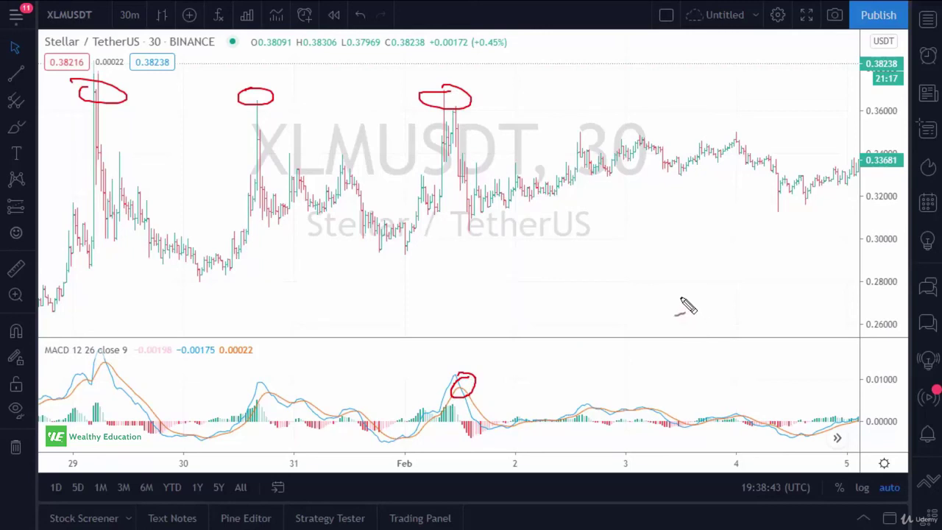
{"action": "mouse_move", "coordinate": [586, 118]}
{"action": "left_mouse_down"}
{"action": "mouse_move", "coordinate": [533, 148]}
{"action": "mouse_move", "coordinate": [747, 152]}
{"action": "mouse_move", "coordinate": [543, 134]}
{"action": "left_mouse_up"}
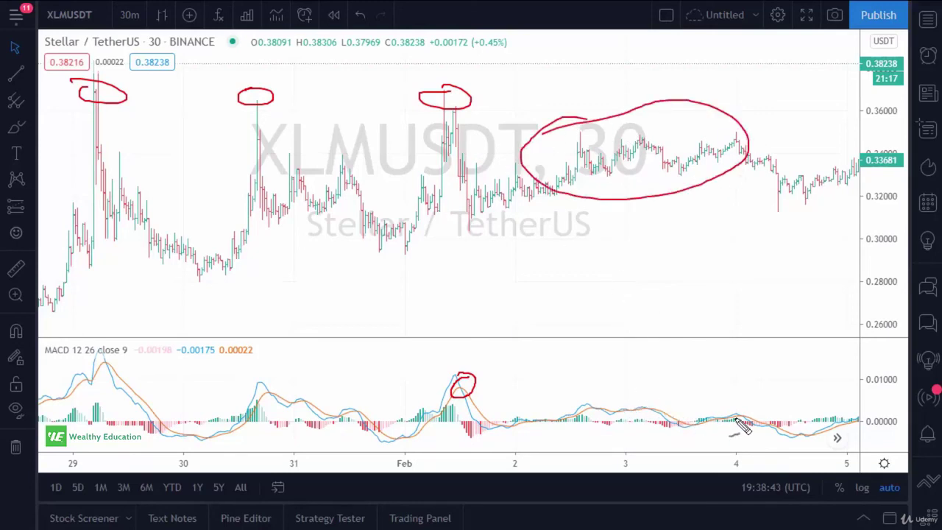